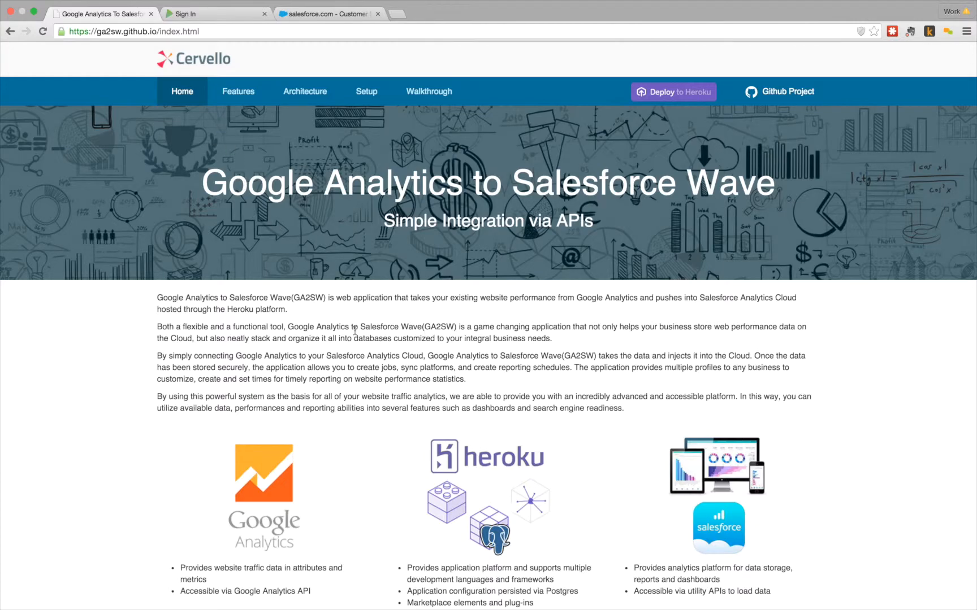
Step: Browse the Features, Architecture, Setup and Walkthrough pages, then open the GitHub repository
{"action": "left_click", "coordinate": [235, 92]}
{"action": "left_click", "coordinate": [296, 96]}
{"action": "left_click", "coordinate": [383, 95]}
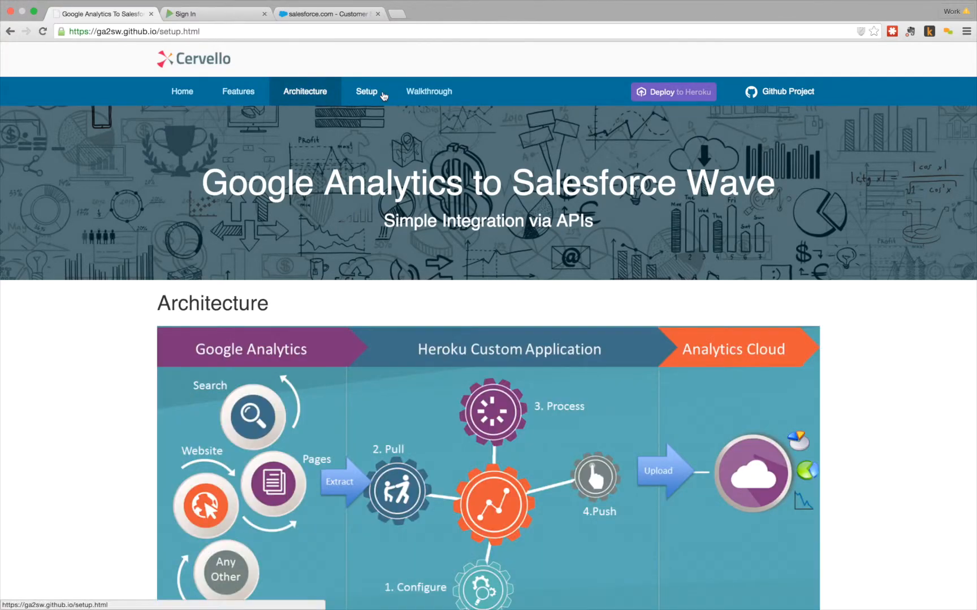
{"action": "left_click", "coordinate": [409, 96]}
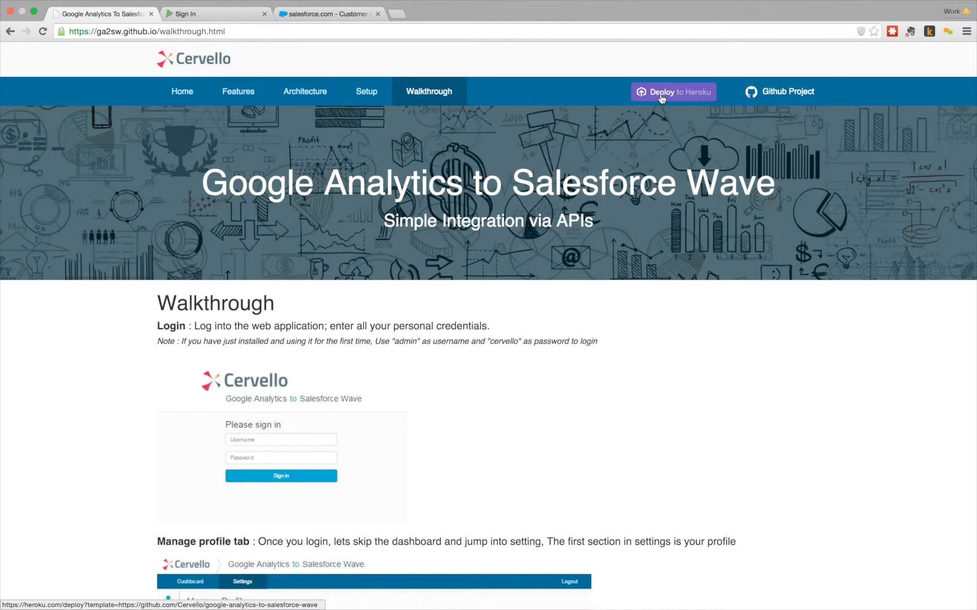
{"action": "left_click", "coordinate": [772, 99]}
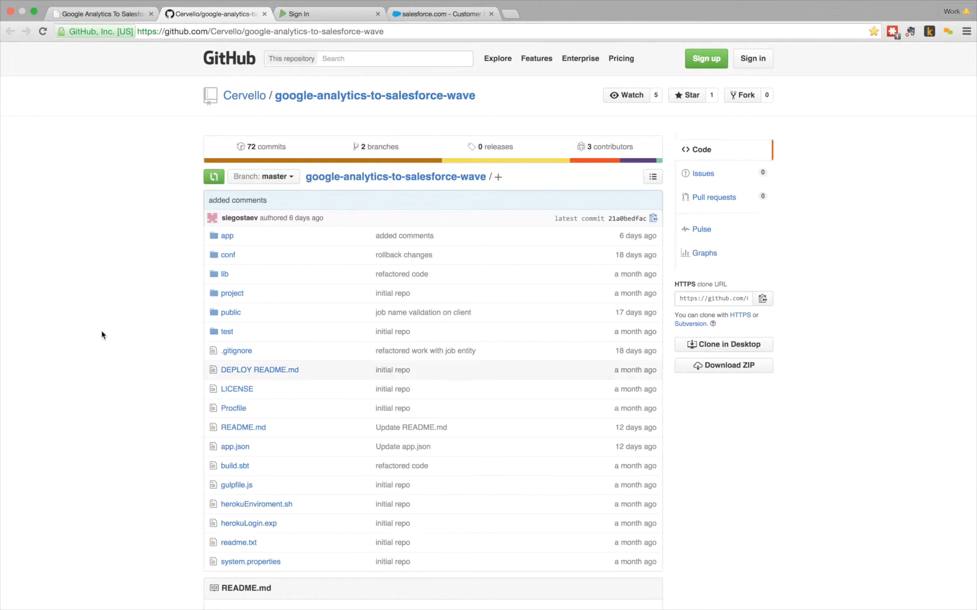
{"action": "scroll", "coordinate": [101, 335], "scroll_direction": "down", "scroll_amount": 5}
{"action": "scroll", "coordinate": [101, 336], "scroll_direction": "up", "scroll_amount": 5}
Step: Sign in to the GA2SW web app with the account username and password
{"action": "left_click", "coordinate": [305, 15]}
{"action": "key", "text": "Tab"}
{"action": "type", "text": "•••••••"}
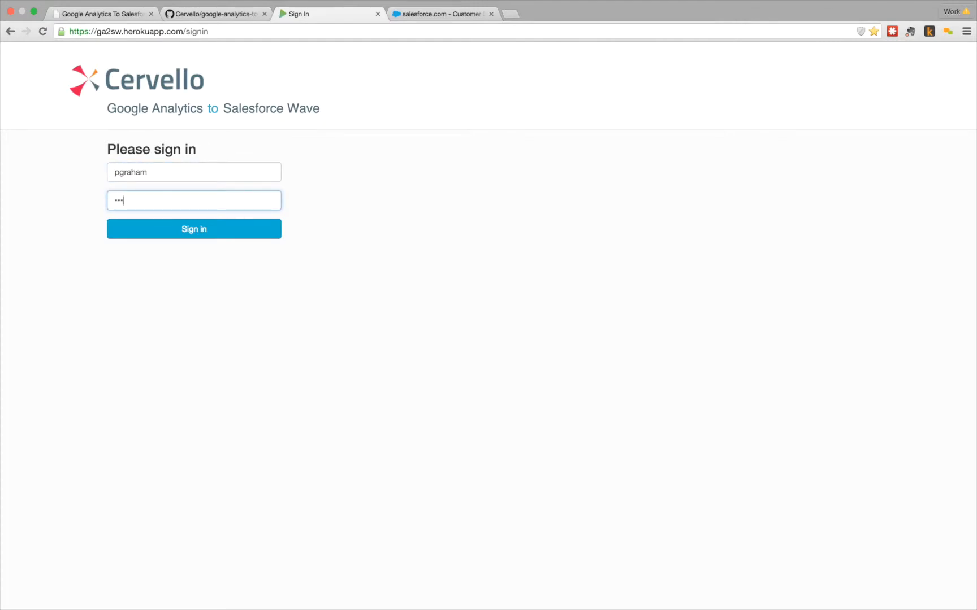
{"action": "key", "text": "BackSpace"}
{"action": "key", "text": "BackSpace"}
{"action": "key", "text": "BackSpace"}
{"action": "key", "text": "BackSpace"}
{"action": "key", "text": "BackSpace"}
{"action": "key", "text": "BackSpace"}
{"action": "key", "text": "BackSpace"}
{"action": "type", "text": "••••••••••••••"}
{"action": "left_click", "coordinate": [169, 233]}
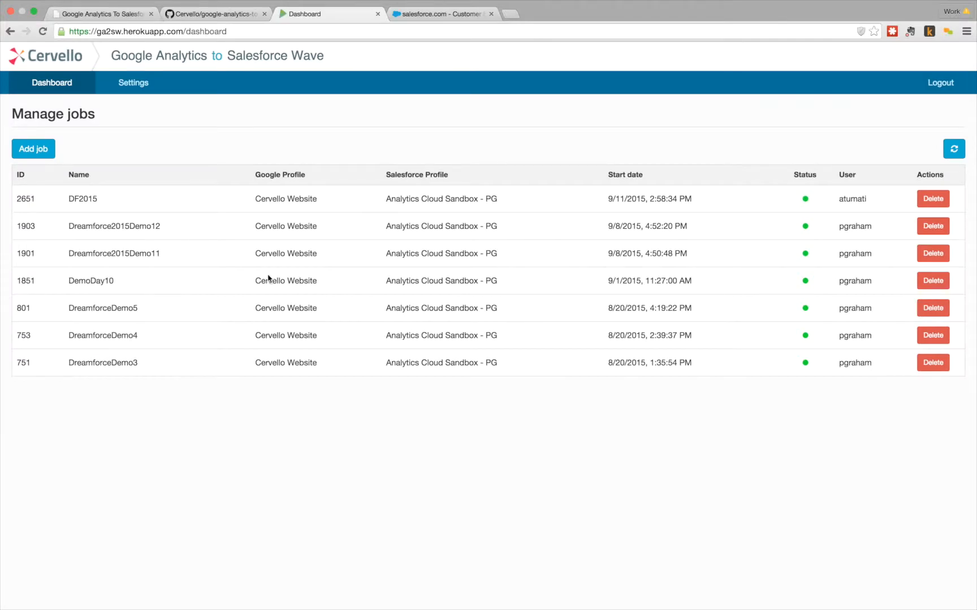
{"action": "left_click", "coordinate": [132, 83]}
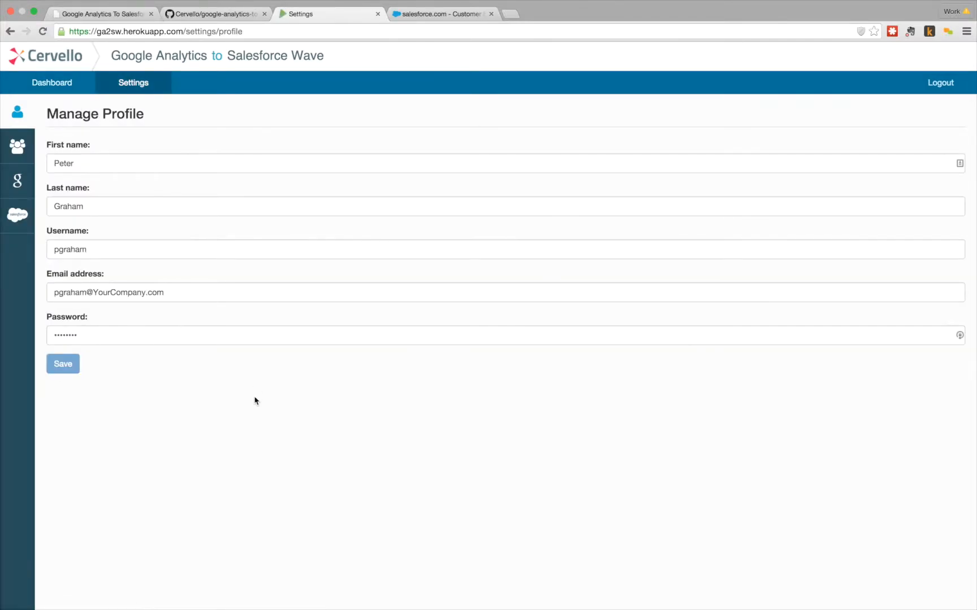
{"action": "left_click", "coordinate": [24, 191]}
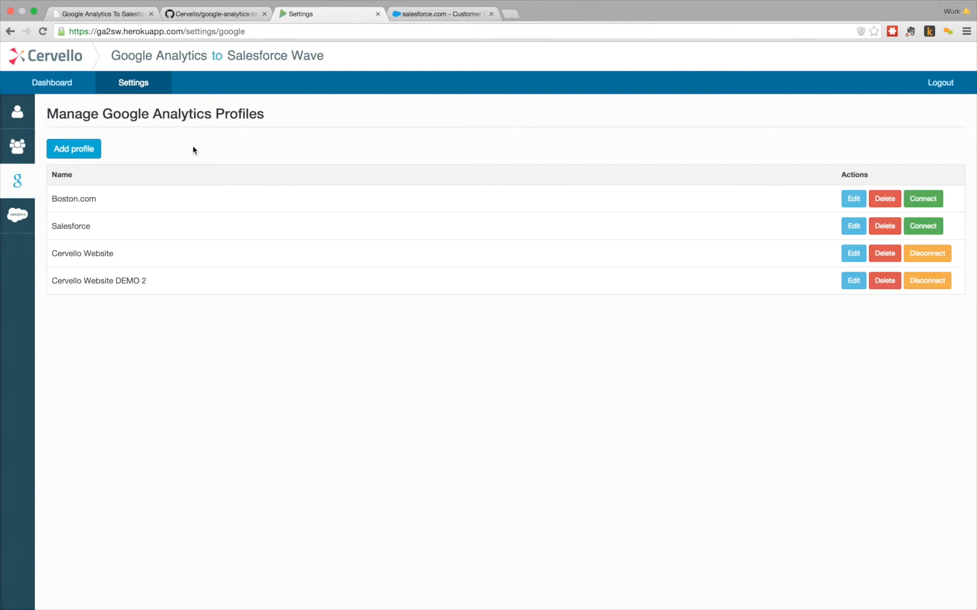
{"action": "left_click", "coordinate": [20, 222]}
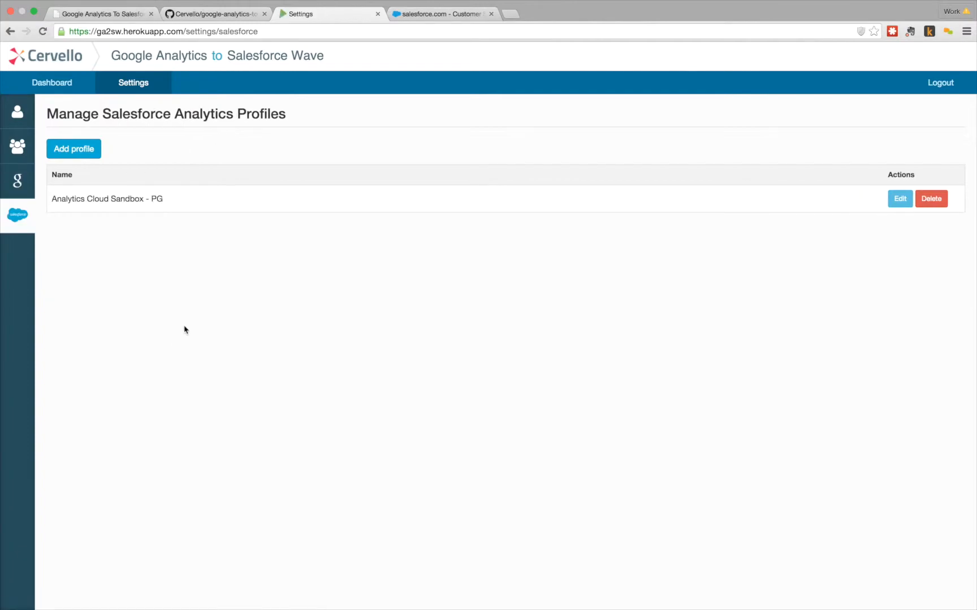
{"action": "left_click", "coordinate": [93, 149]}
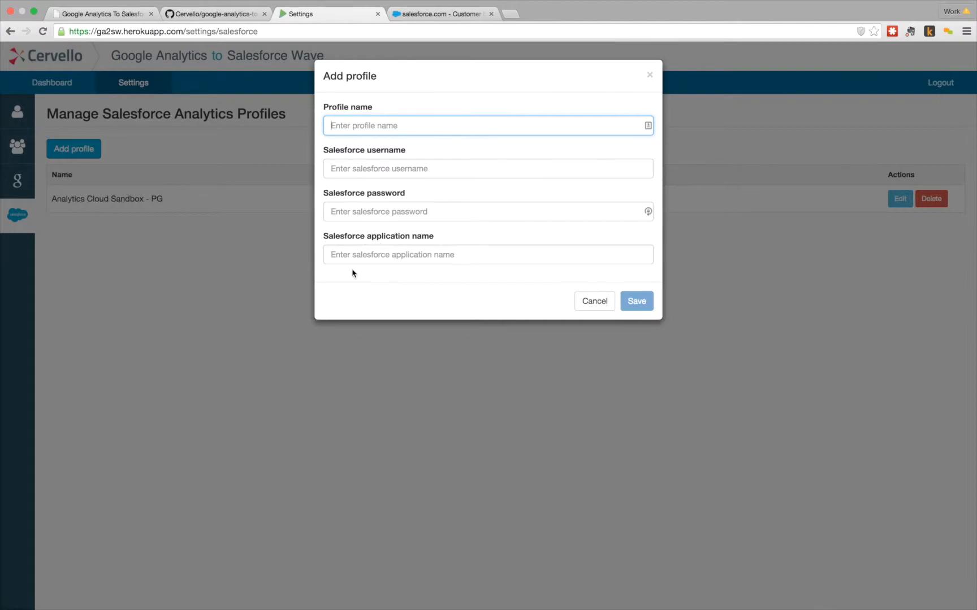
{"action": "left_click", "coordinate": [595, 301]}
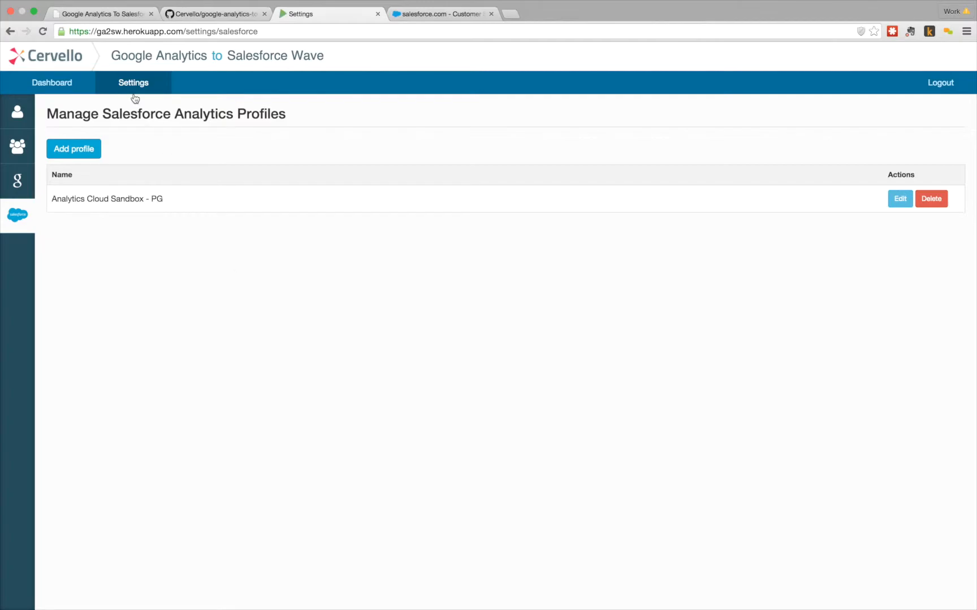
{"action": "left_click", "coordinate": [56, 85]}
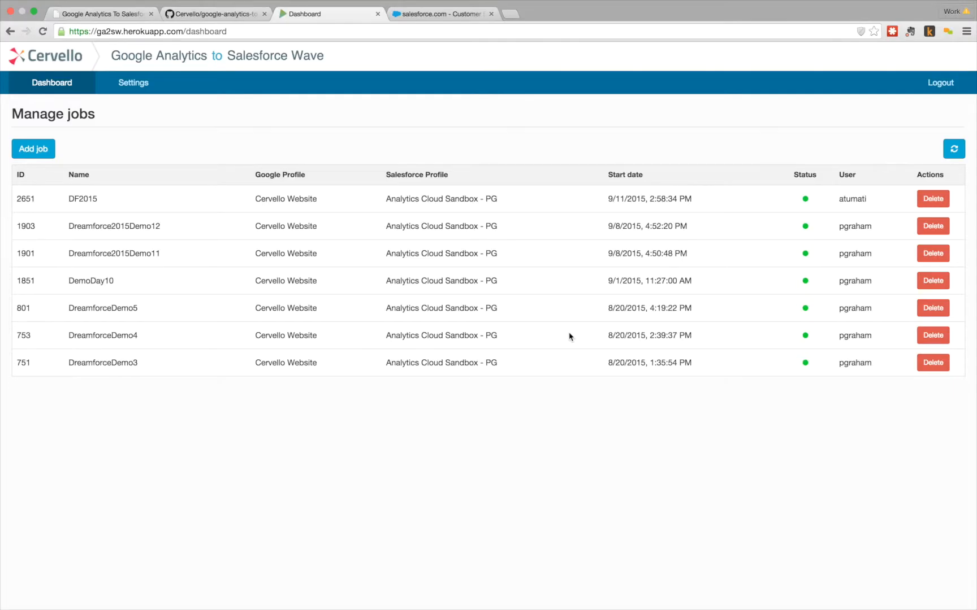
Step: Open the Create job form from the Dashboard's Add job button
{"action": "left_click", "coordinate": [46, 151]}
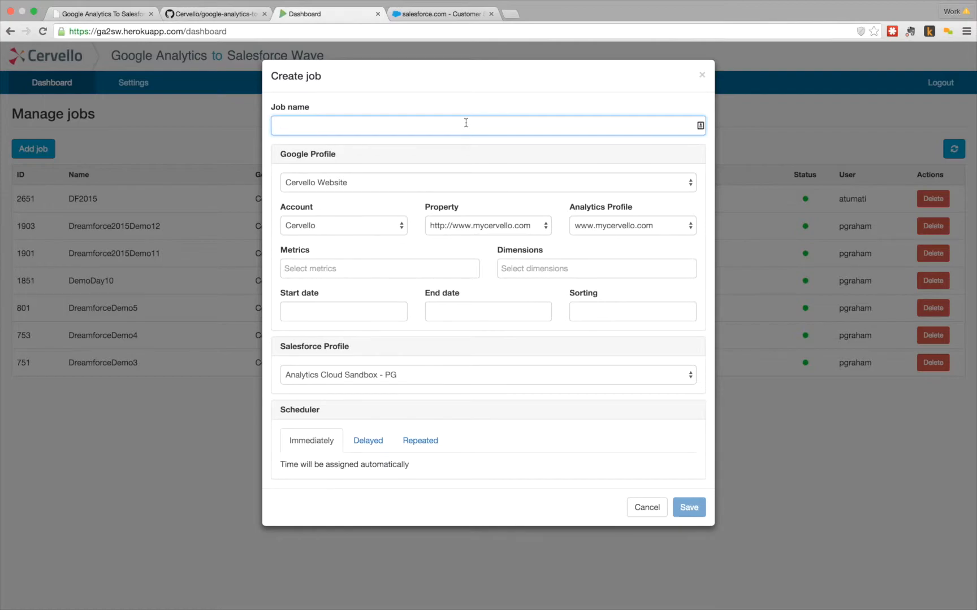
Step: Name the job DemoForTheWeb and keep Cervello Website as the Google profile
{"action": "type", "text": "DemoForTheWeb"}
{"action": "left_click", "coordinate": [438, 183]}
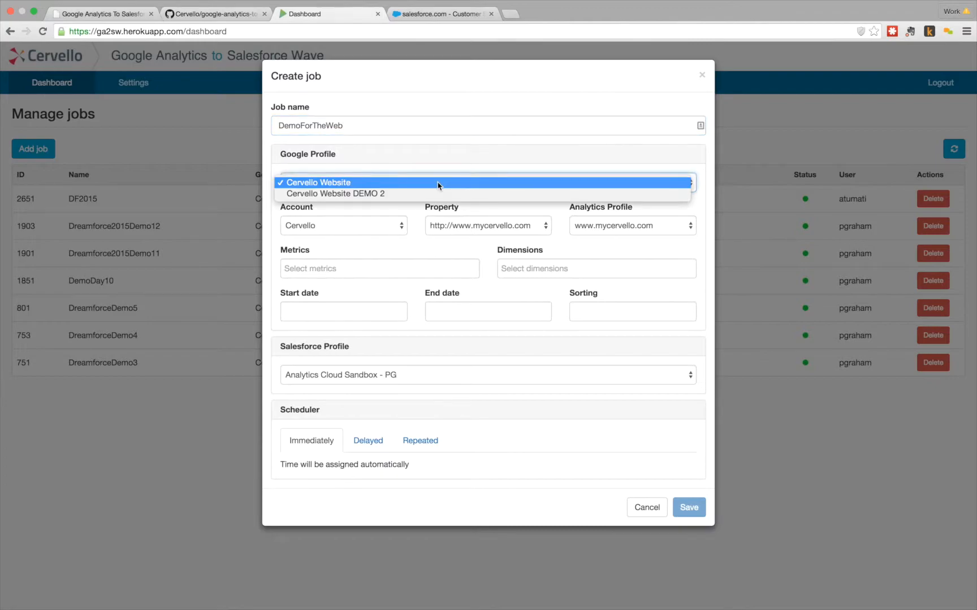
{"action": "left_click", "coordinate": [439, 185]}
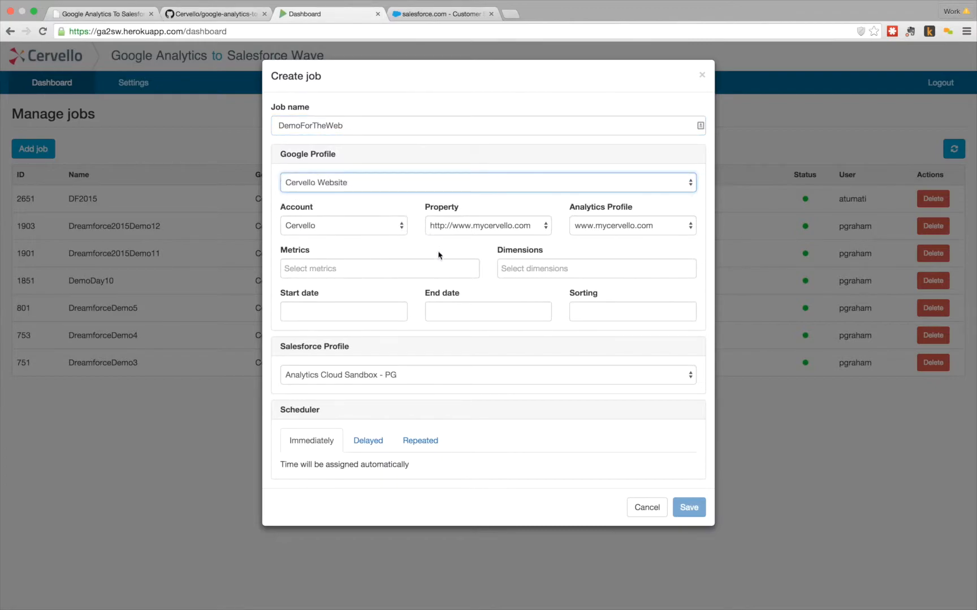
Step: Add Sessions, Bounces and Pageviews as the job's metrics
{"action": "left_click", "coordinate": [383, 267]}
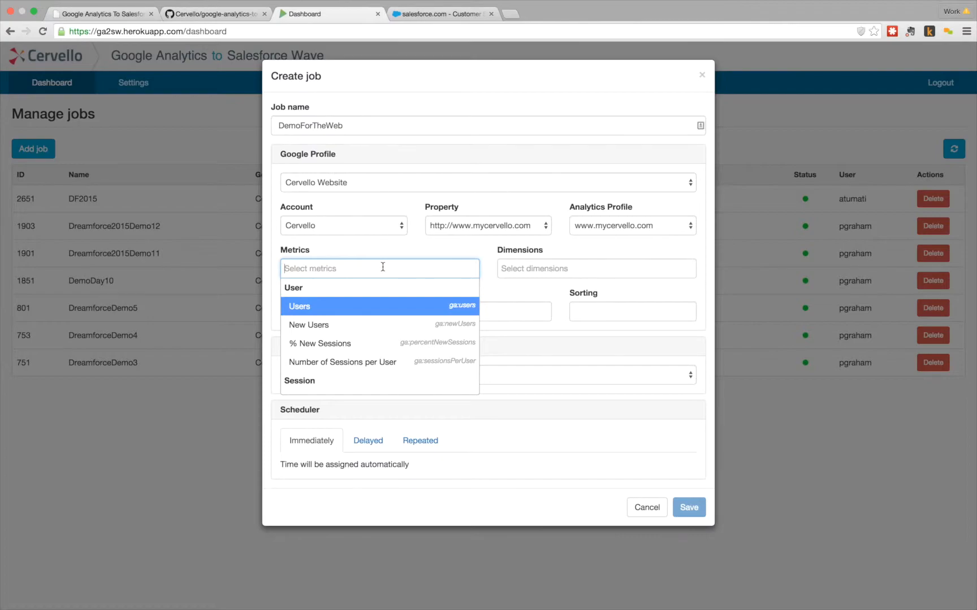
{"action": "type", "text": "sess"}
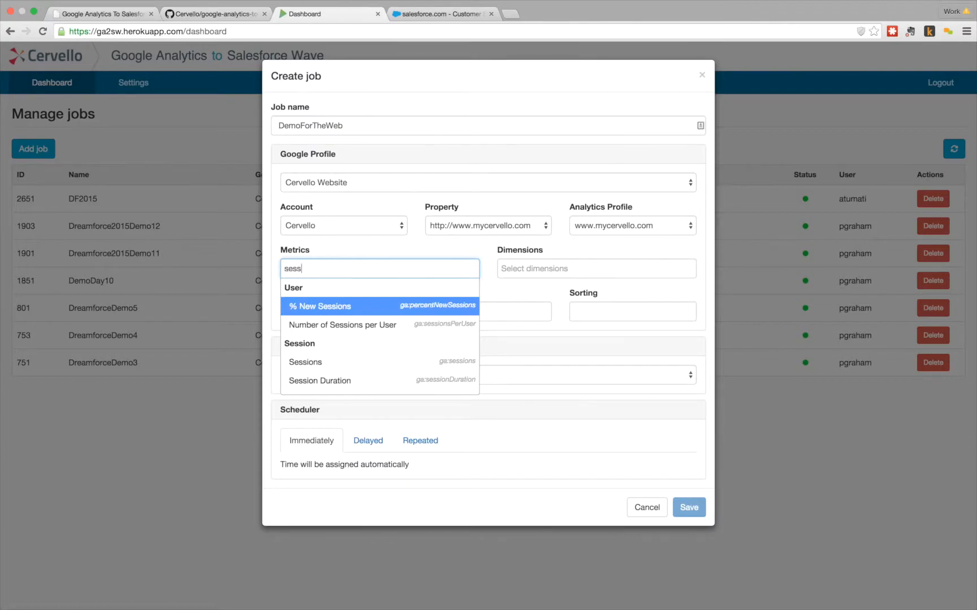
{"action": "left_click", "coordinate": [362, 361]}
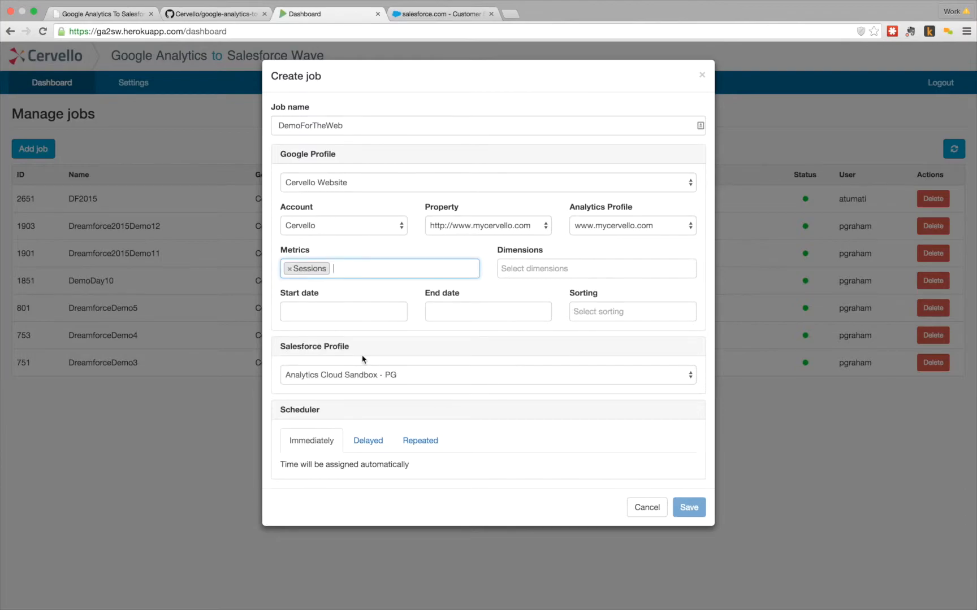
{"action": "type", "text": "bounce"}
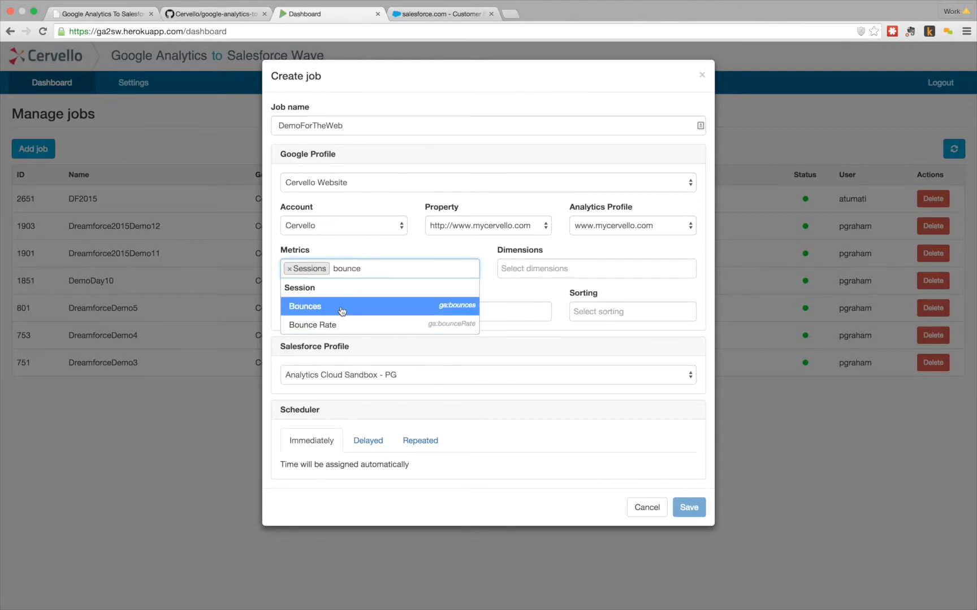
{"action": "left_click", "coordinate": [341, 305]}
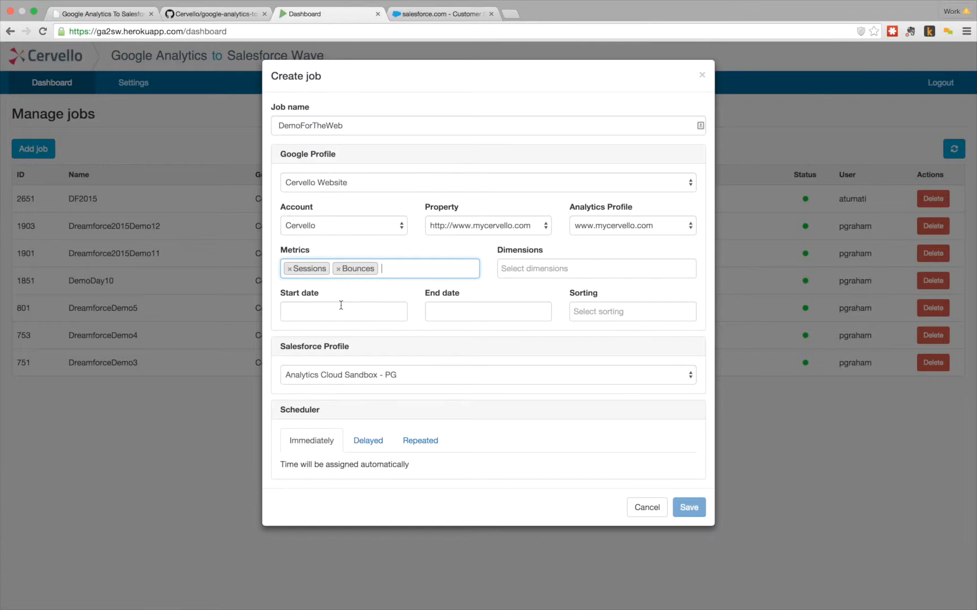
{"action": "type", "text": "page"}
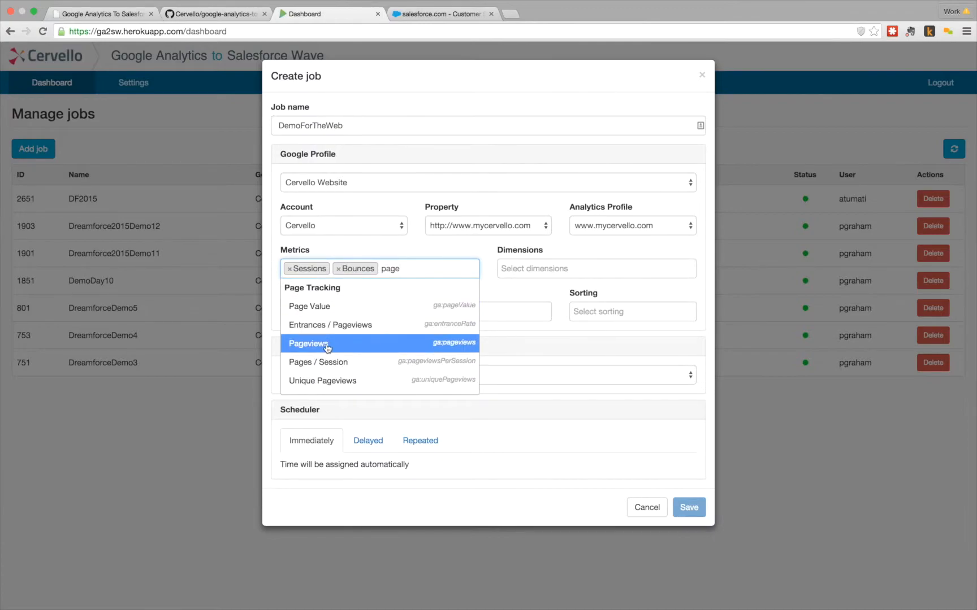
{"action": "left_click", "coordinate": [327, 346]}
{"action": "left_click", "coordinate": [576, 271]}
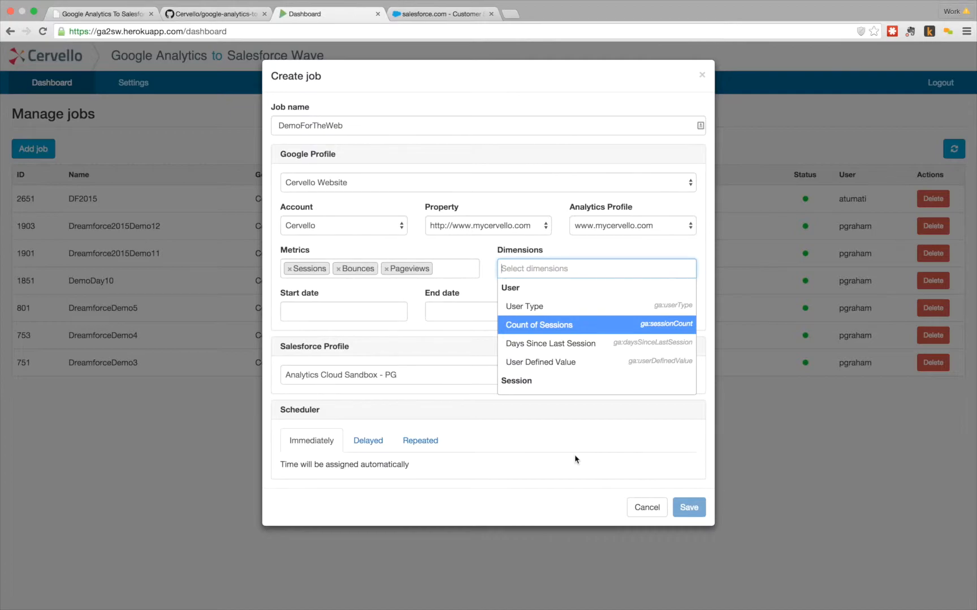
Step: Add Country, Date, Browser and Mobile Device Branding as dimensions
{"action": "type", "text": "countr"}
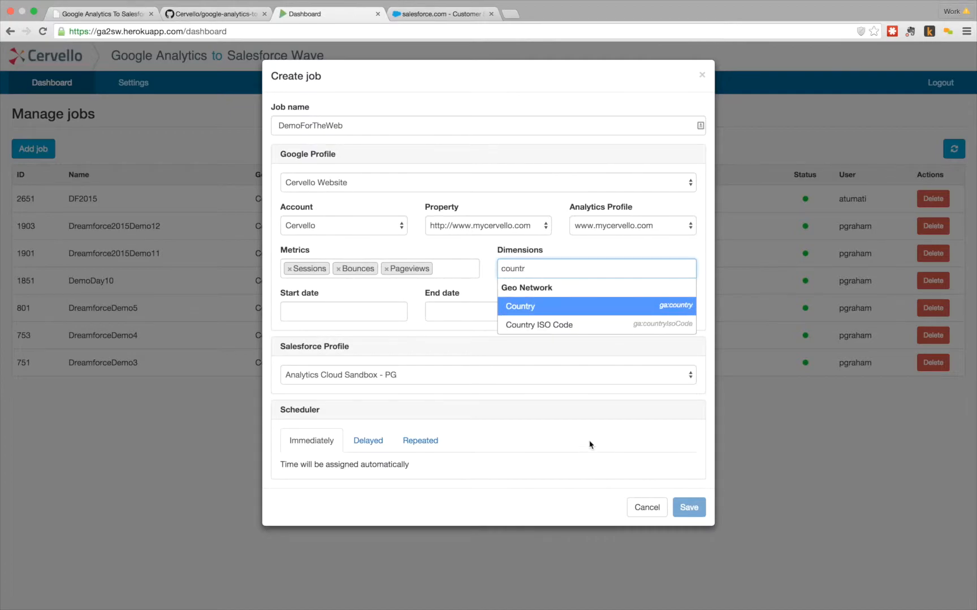
{"action": "left_click", "coordinate": [530, 307]}
{"action": "type", "text": "date"}
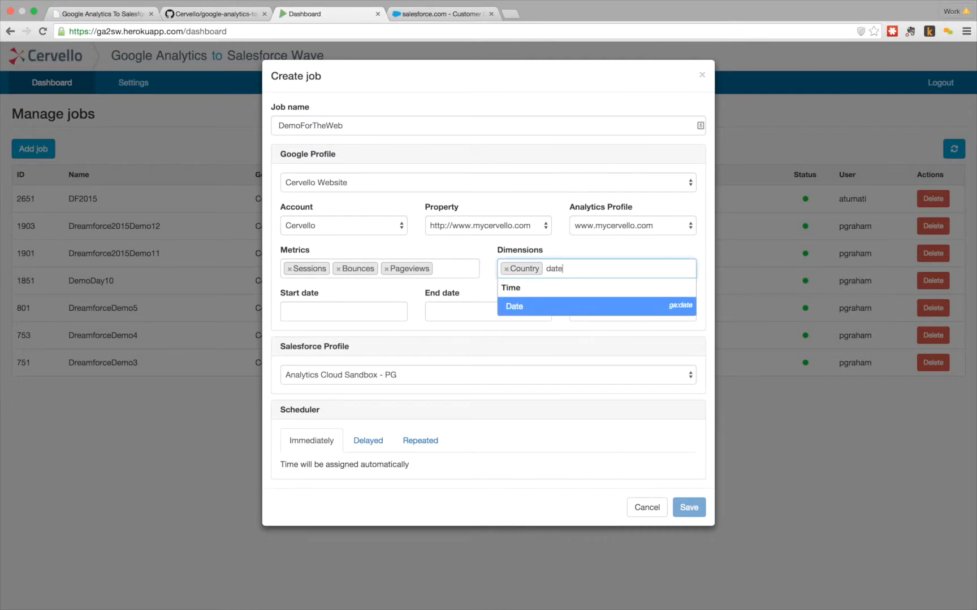
{"action": "left_click", "coordinate": [525, 306]}
{"action": "type", "text": "brow"}
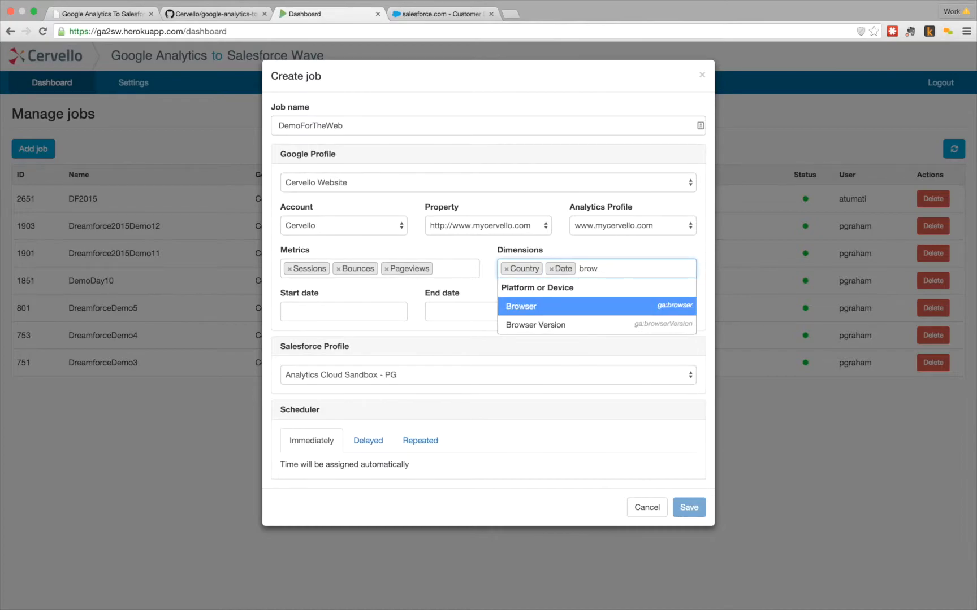
{"action": "left_click", "coordinate": [536, 306]}
{"action": "type", "text": "mobile"}
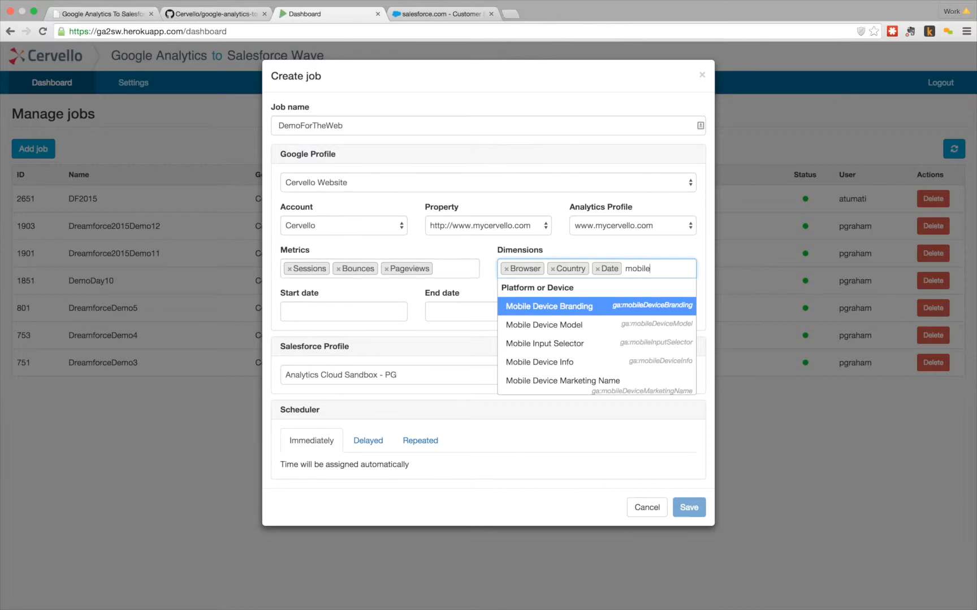
{"action": "left_click", "coordinate": [542, 307]}
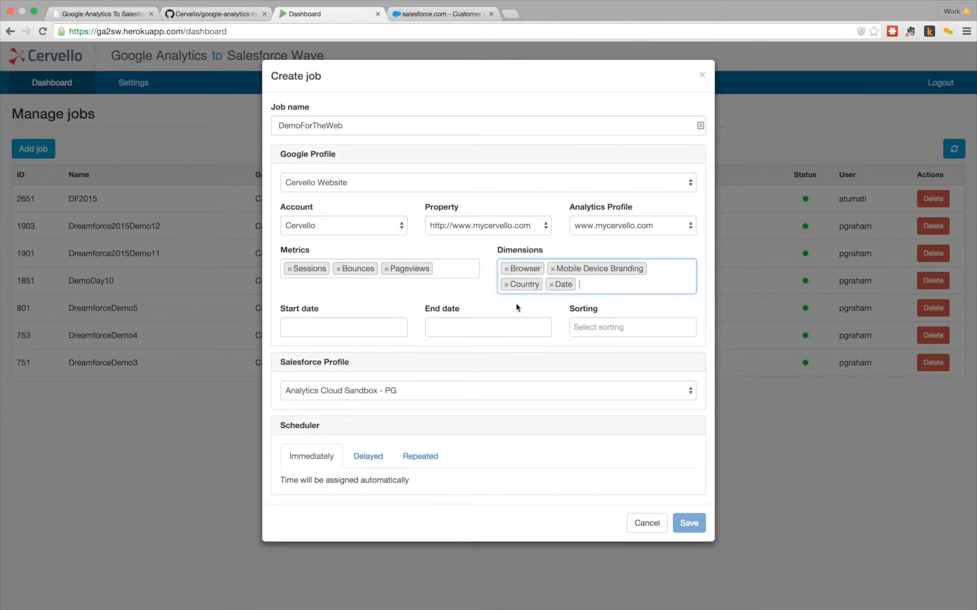
Step: Set the date range from January 1, 2015 to September 14, 2015
{"action": "left_click", "coordinate": [362, 327]}
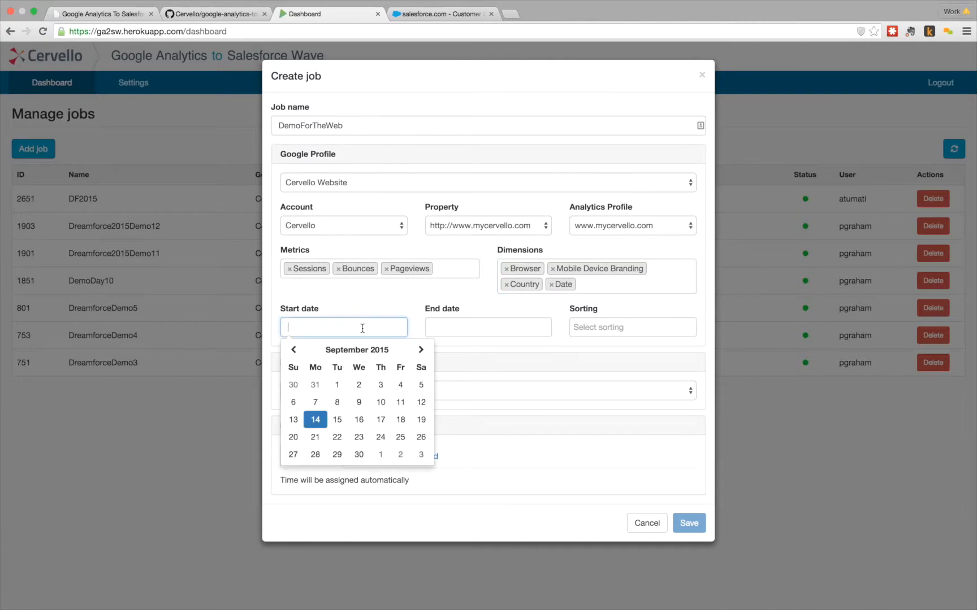
{"action": "left_click", "coordinate": [295, 349]}
{"action": "left_click", "coordinate": [294, 350]}
{"action": "left_click", "coordinate": [294, 350]}
{"action": "left_click", "coordinate": [295, 350]}
{"action": "left_click", "coordinate": [295, 350]}
{"action": "left_click", "coordinate": [295, 350]}
{"action": "left_click", "coordinate": [294, 350]}
{"action": "left_click", "coordinate": [294, 350]}
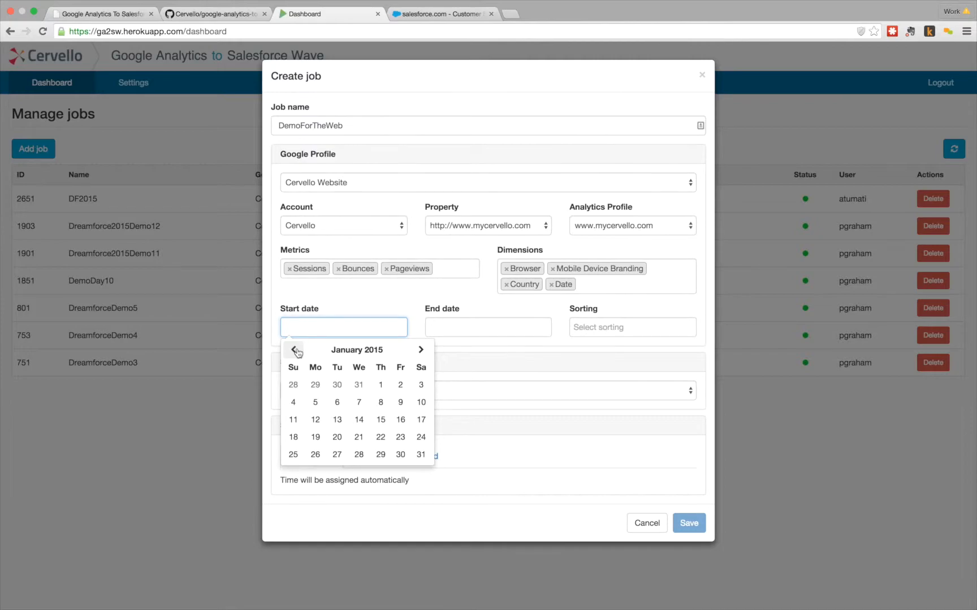
{"action": "left_click", "coordinate": [381, 385]}
{"action": "left_click", "coordinate": [485, 332]}
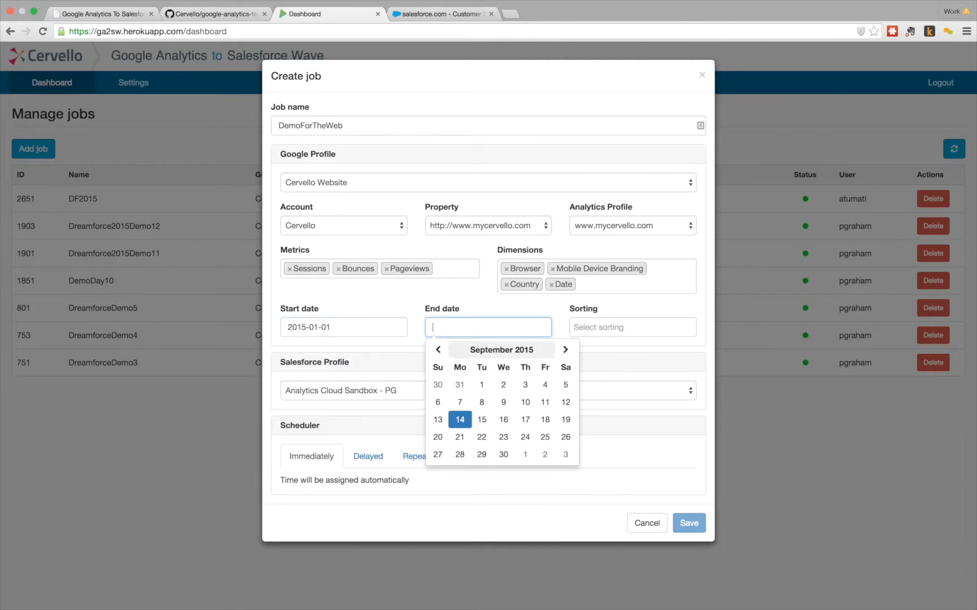
{"action": "left_click", "coordinate": [461, 421]}
Step: Sort results by Sessions, keep the Salesforce profile, and schedule the job to run immediately
{"action": "left_click", "coordinate": [598, 332]}
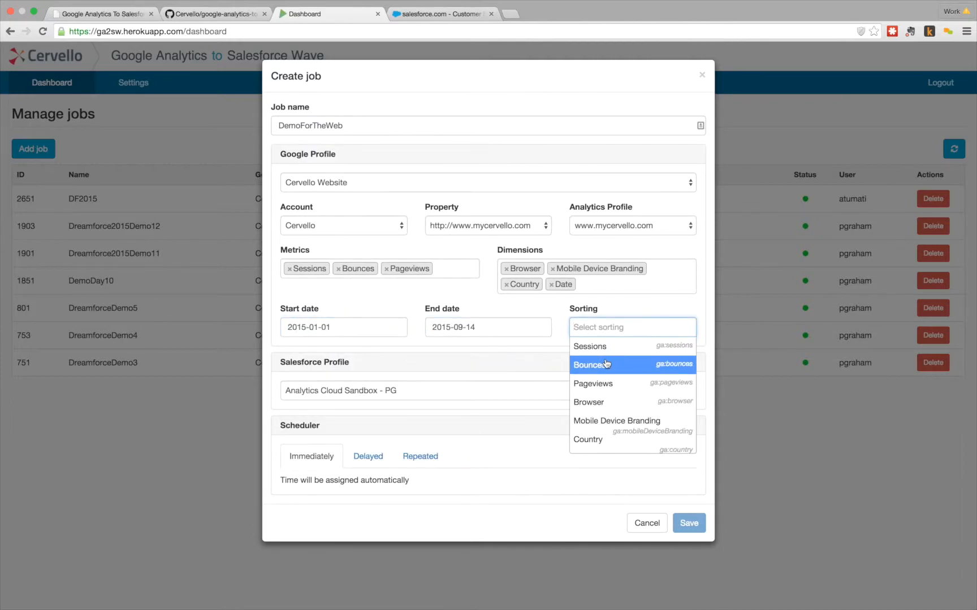
{"action": "left_click", "coordinate": [605, 345]}
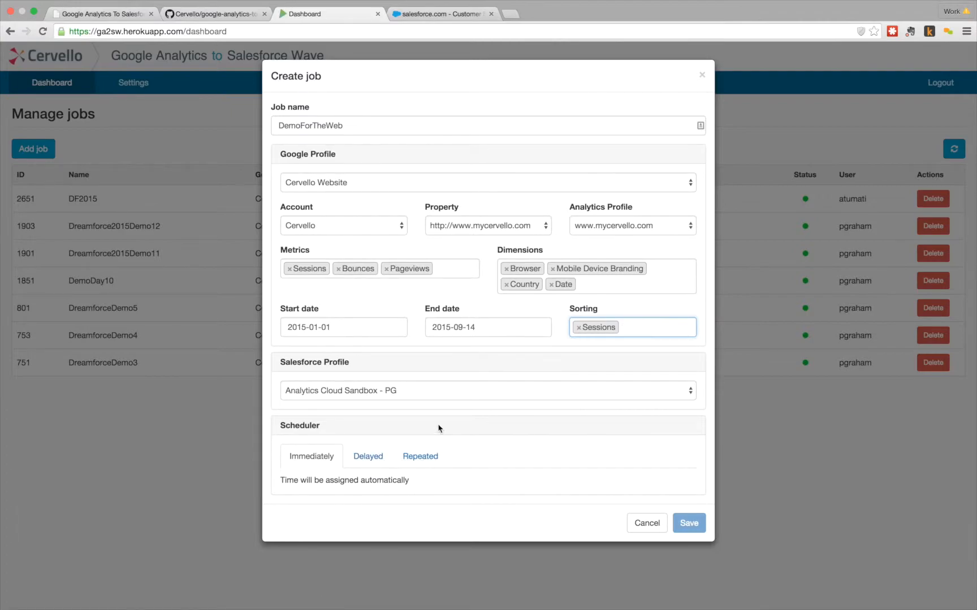
{"action": "left_click", "coordinate": [689, 521]}
{"action": "left_click", "coordinate": [542, 398]}
{"action": "left_click", "coordinate": [541, 391]}
{"action": "left_click", "coordinate": [373, 456]}
{"action": "left_click", "coordinate": [406, 462]}
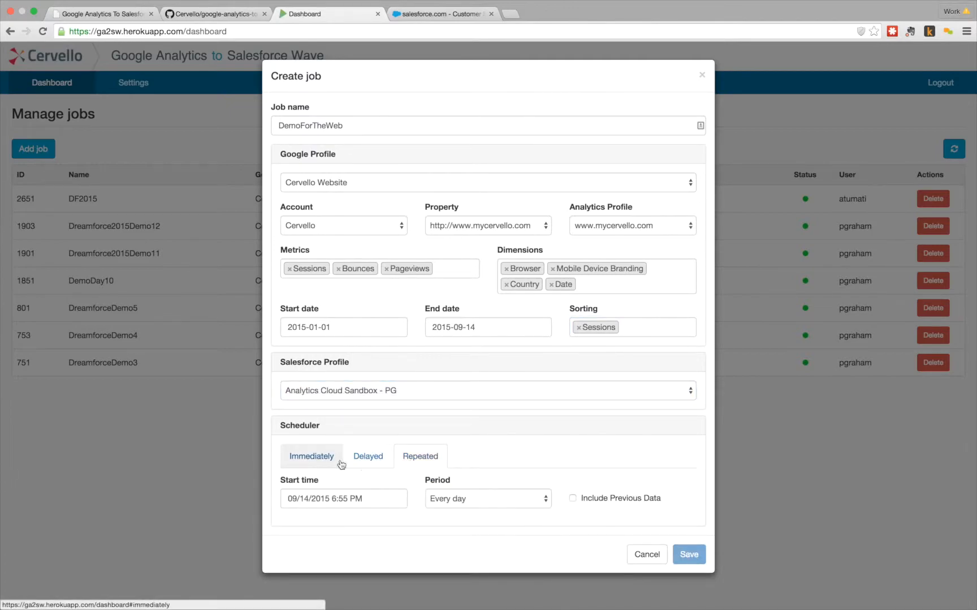
{"action": "left_click", "coordinate": [306, 462]}
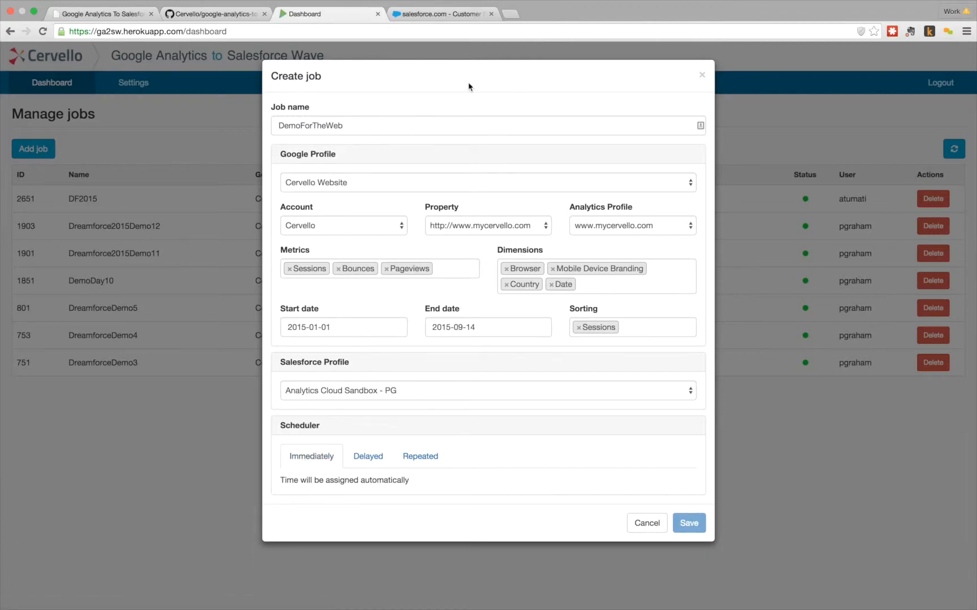
{"action": "left_click", "coordinate": [450, 126]}
Step: Save the DemoForTheWeb job, dismiss the 'Job is created' banner, and refresh the jobs list
{"action": "type", "text": "b"}
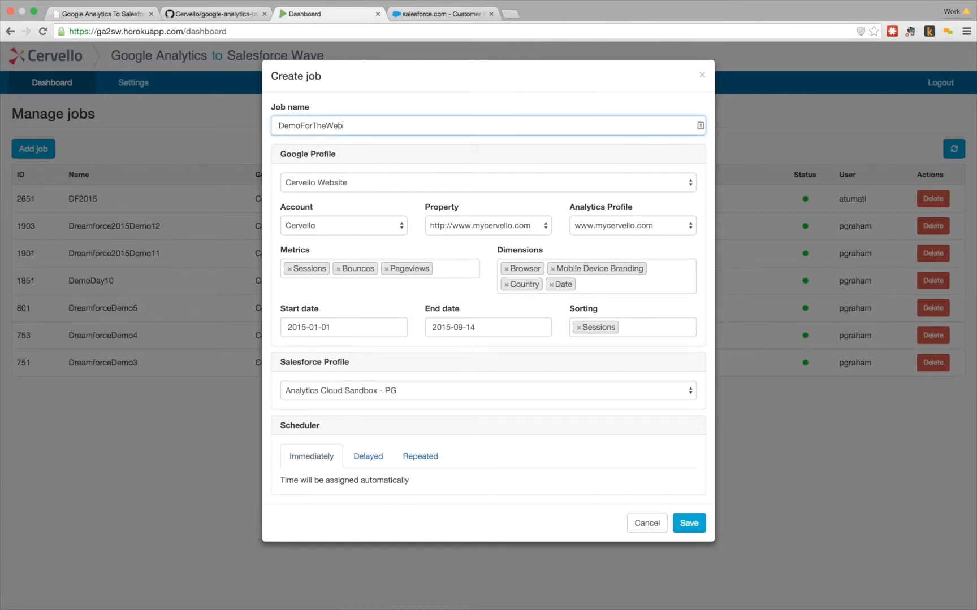
{"action": "left_click", "coordinate": [690, 529]}
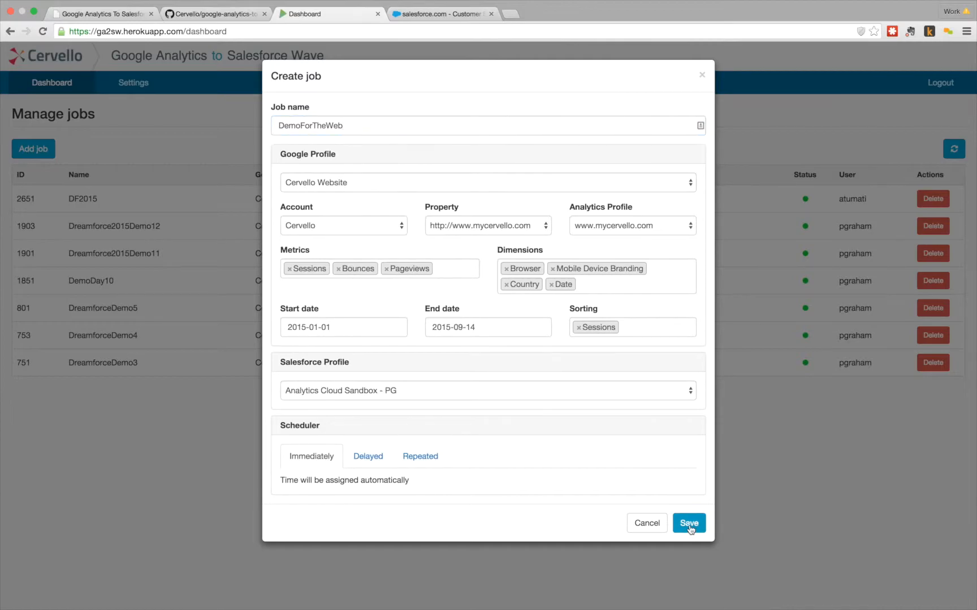
{"action": "left_click", "coordinate": [689, 528]}
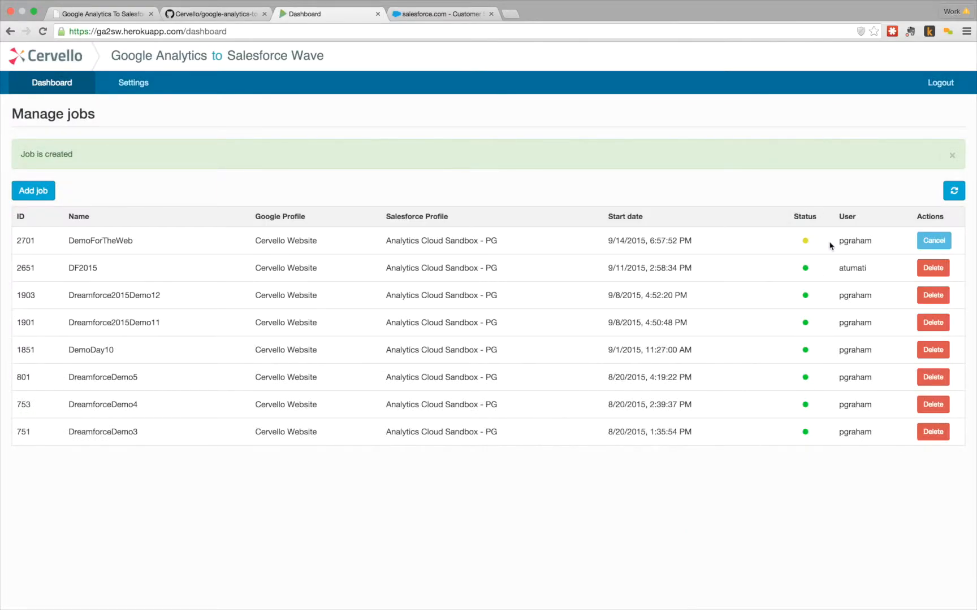
{"action": "left_click", "coordinate": [952, 156]}
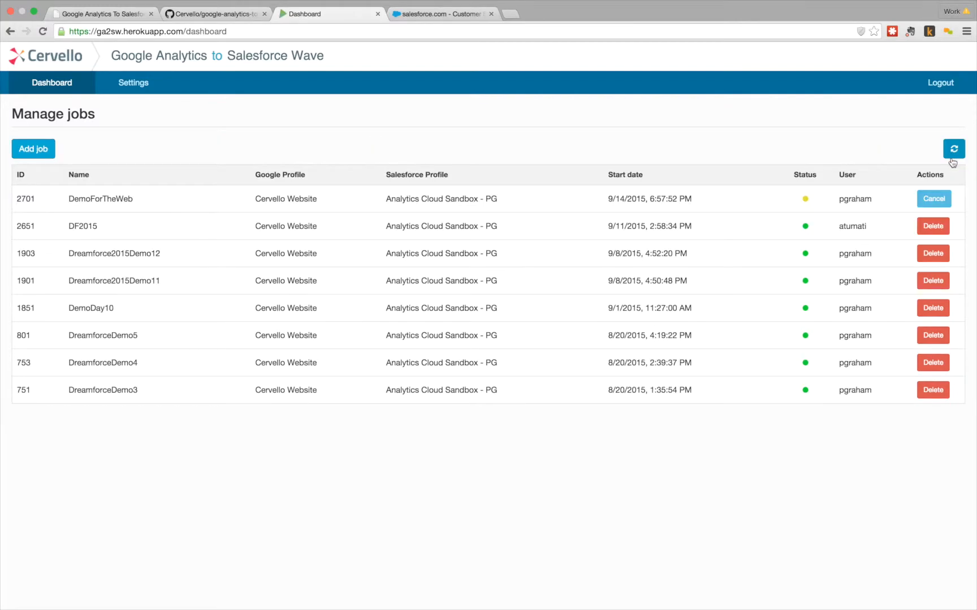
{"action": "left_click", "coordinate": [955, 148]}
Step: Log in to Salesforce, dismiss the password prompt, and open Analytics from the app menu
{"action": "left_click", "coordinate": [431, 15]}
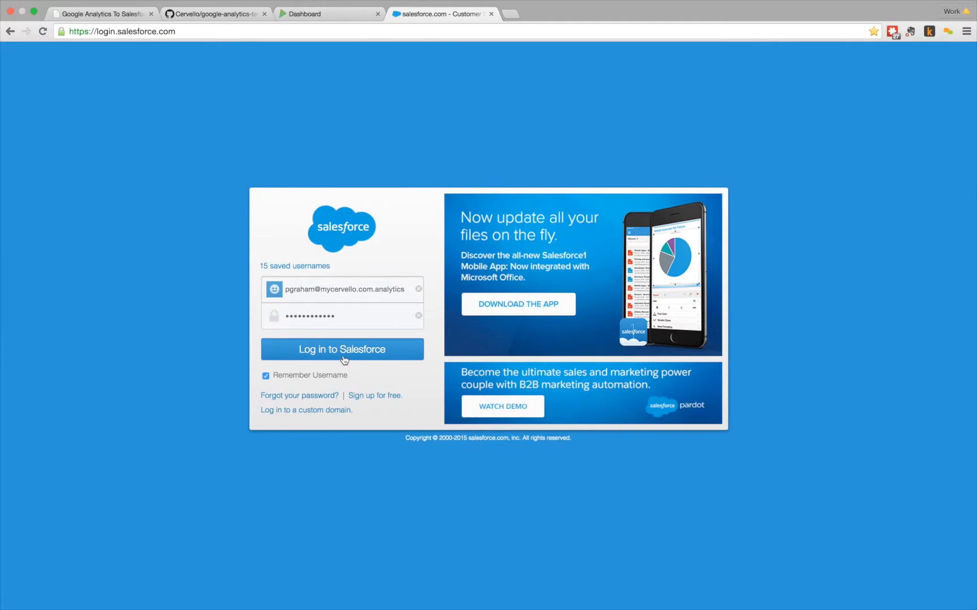
{"action": "left_click", "coordinate": [343, 350]}
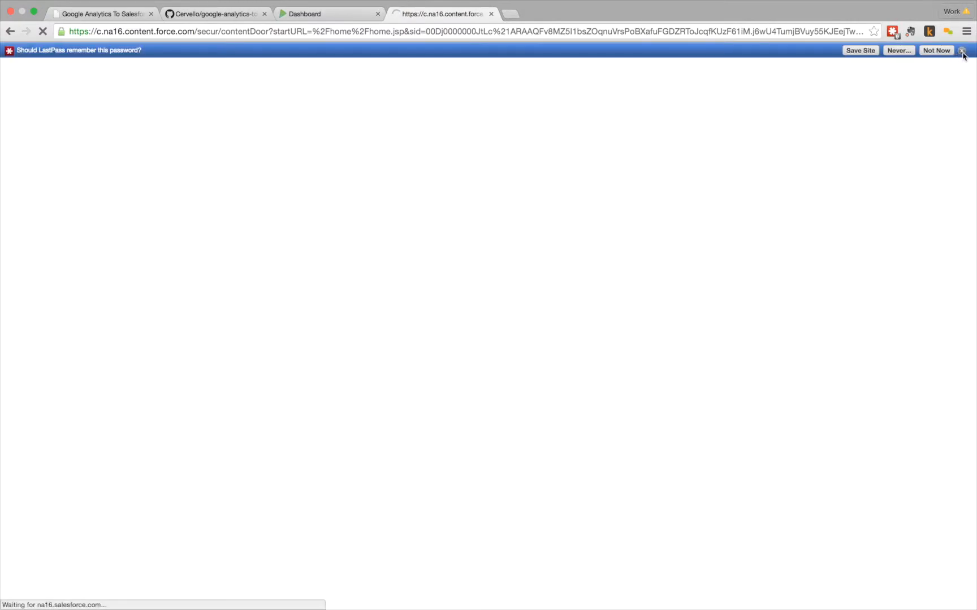
{"action": "left_click", "coordinate": [961, 51]}
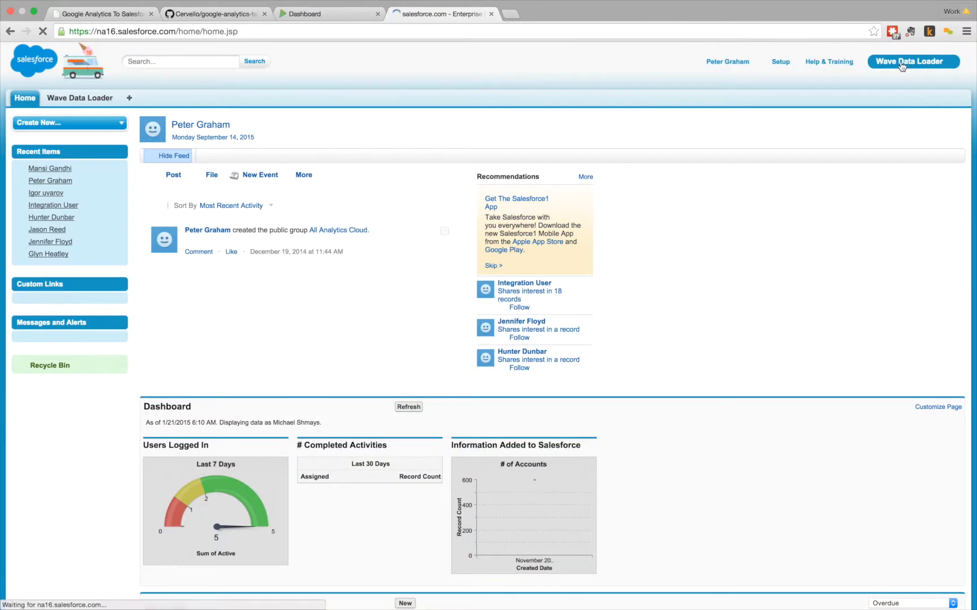
{"action": "left_click", "coordinate": [902, 62]}
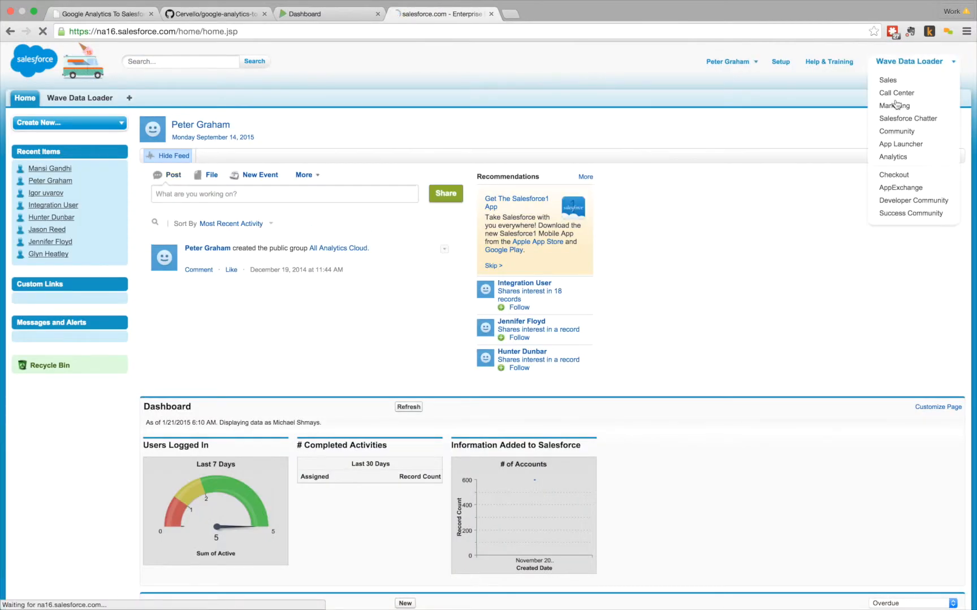
{"action": "left_click", "coordinate": [893, 159]}
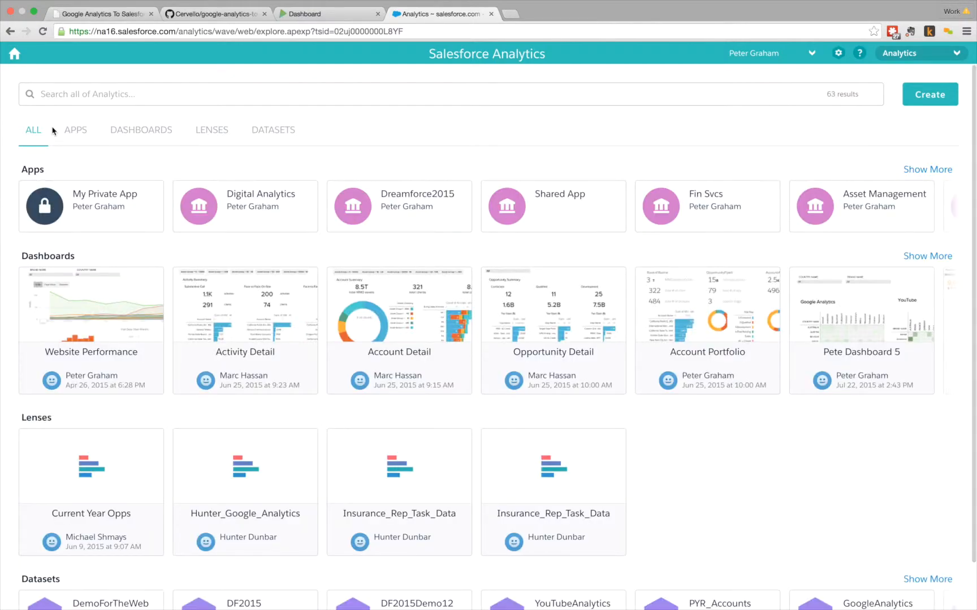
Step: From the Dreamforce2015 app, explore the DemoForTheWeb dataset in a new lens
{"action": "left_click", "coordinate": [76, 135]}
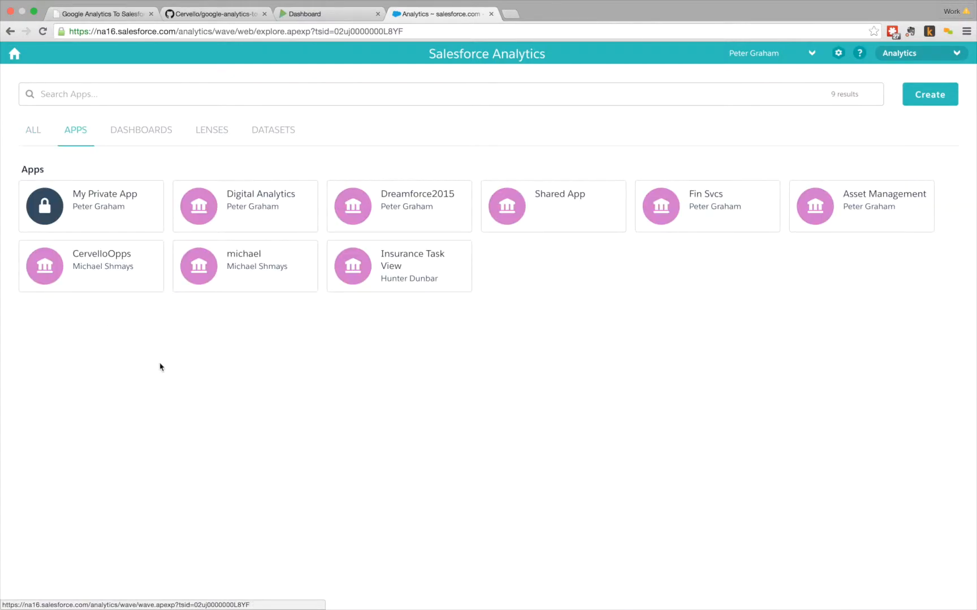
{"action": "left_click", "coordinate": [411, 198]}
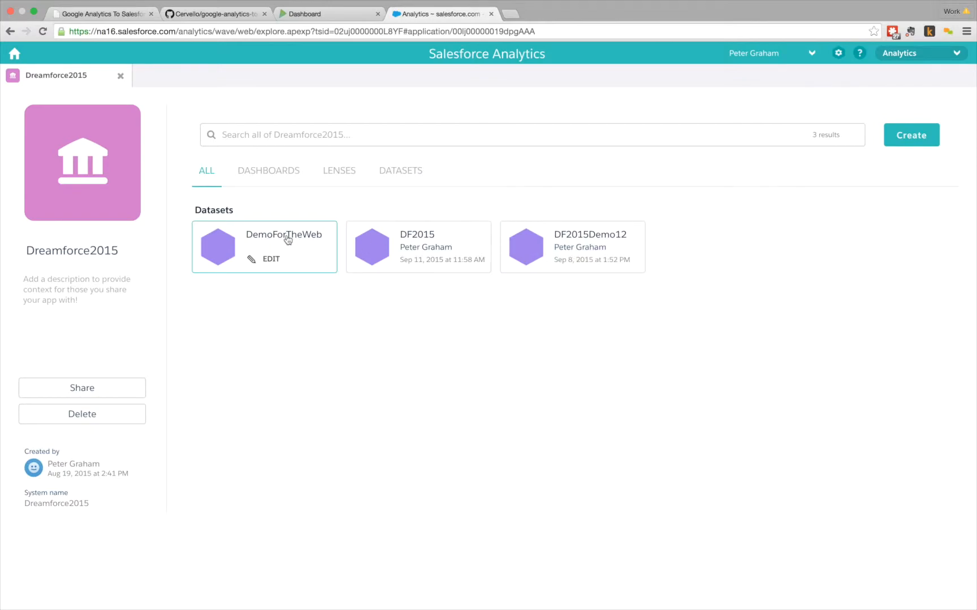
{"action": "left_click", "coordinate": [251, 243]}
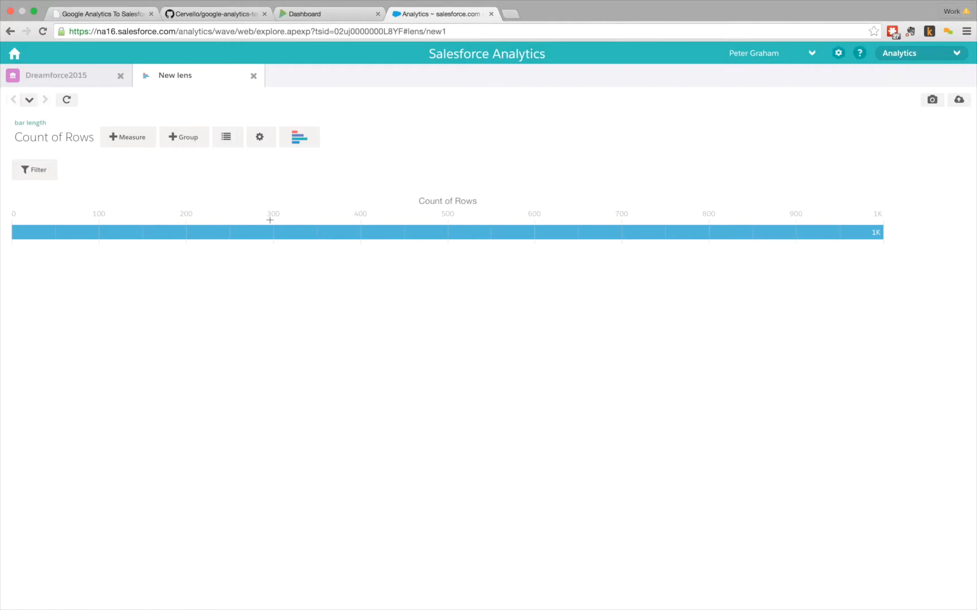
Step: Add Sum of Sessions as the measure and remove Count of Rows
{"action": "left_click", "coordinate": [150, 141]}
{"action": "left_click", "coordinate": [125, 220]}
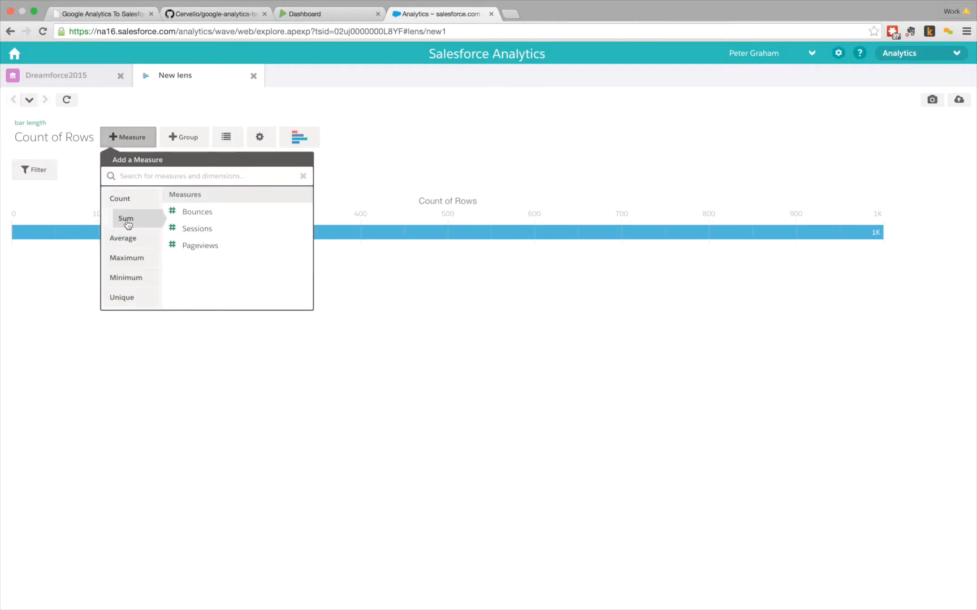
{"action": "left_click", "coordinate": [198, 228]}
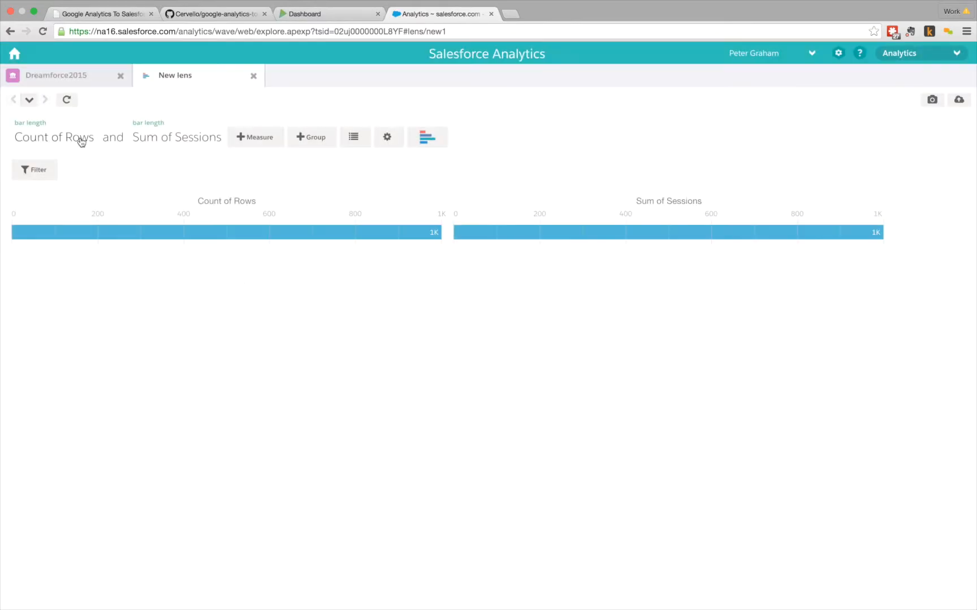
{"action": "left_click", "coordinate": [93, 122]}
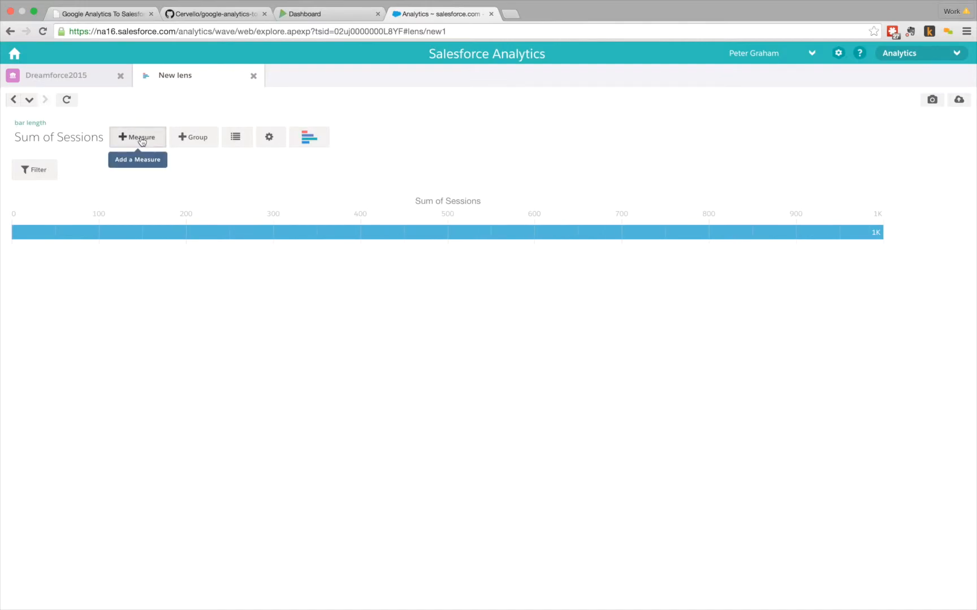
{"action": "left_click", "coordinate": [192, 137]}
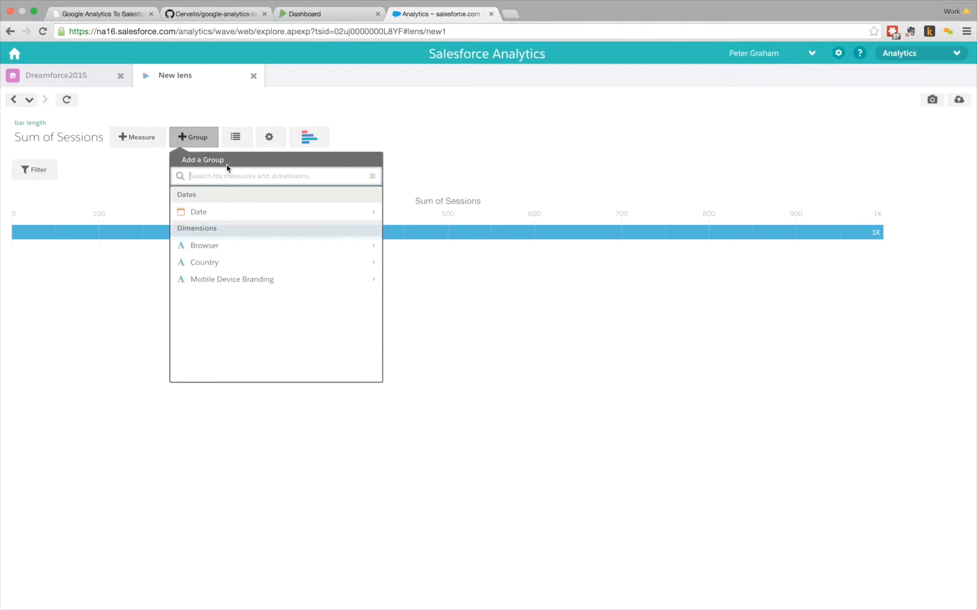
Step: Group sessions by Browser, sort bars descending, and add Country as a second grouping
{"action": "left_click", "coordinate": [220, 250]}
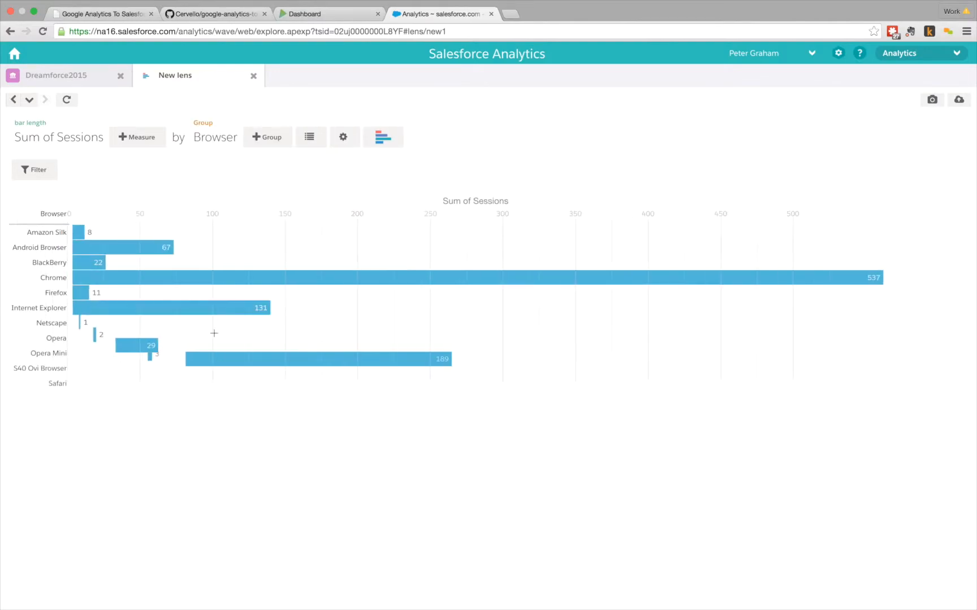
{"action": "left_click", "coordinate": [347, 136]}
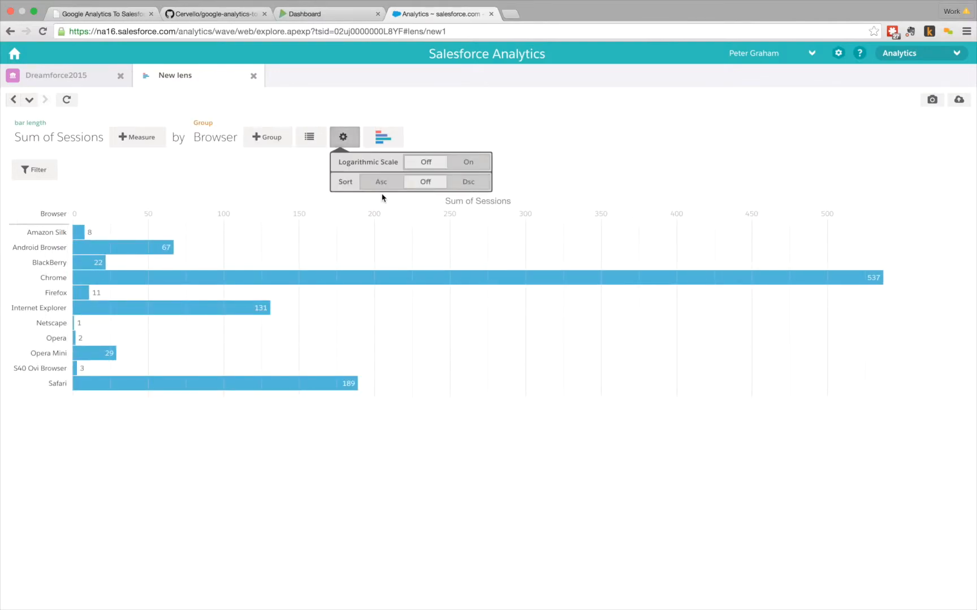
{"action": "left_click", "coordinate": [474, 182]}
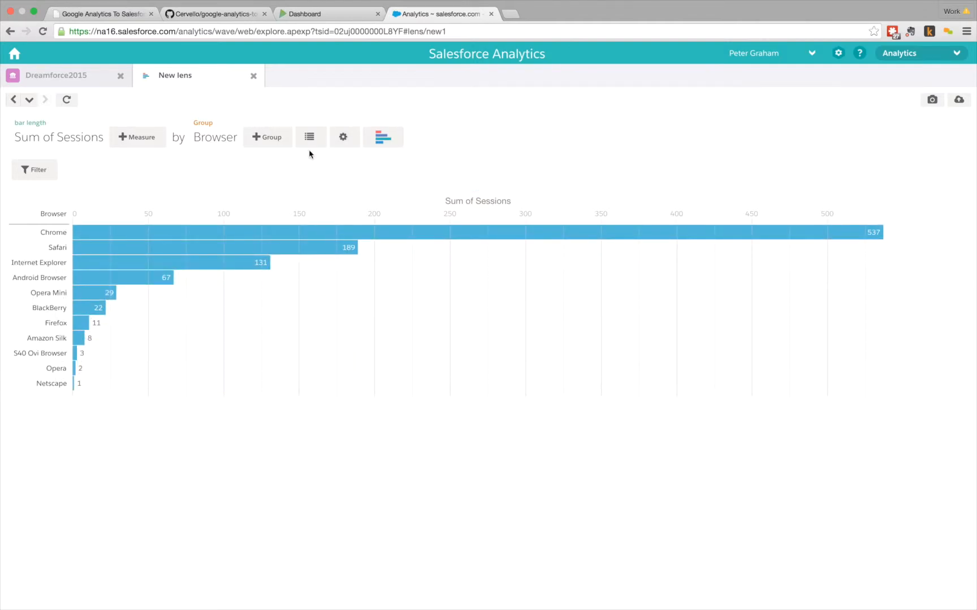
{"action": "left_click", "coordinate": [274, 142]}
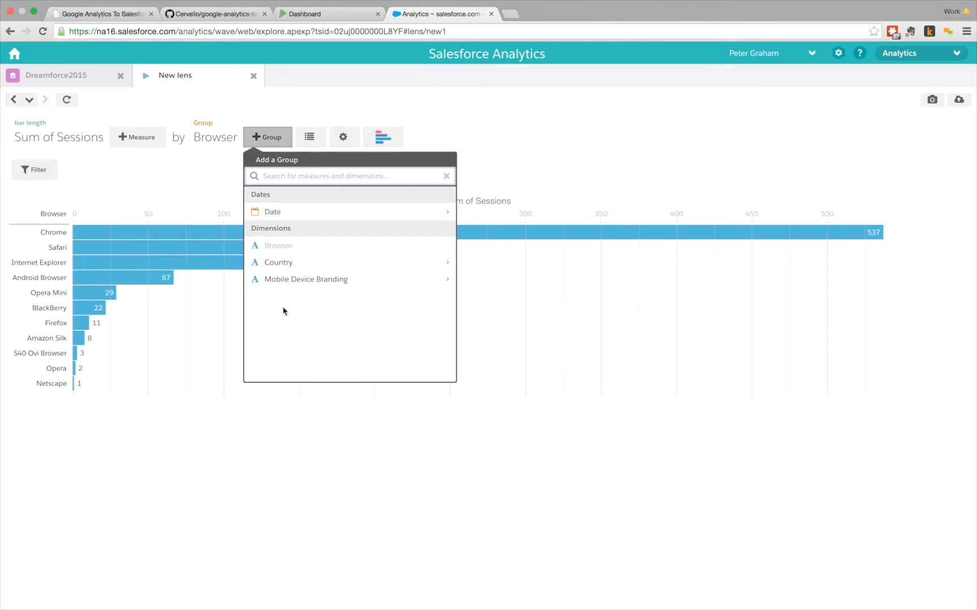
{"action": "left_click", "coordinate": [284, 266]}
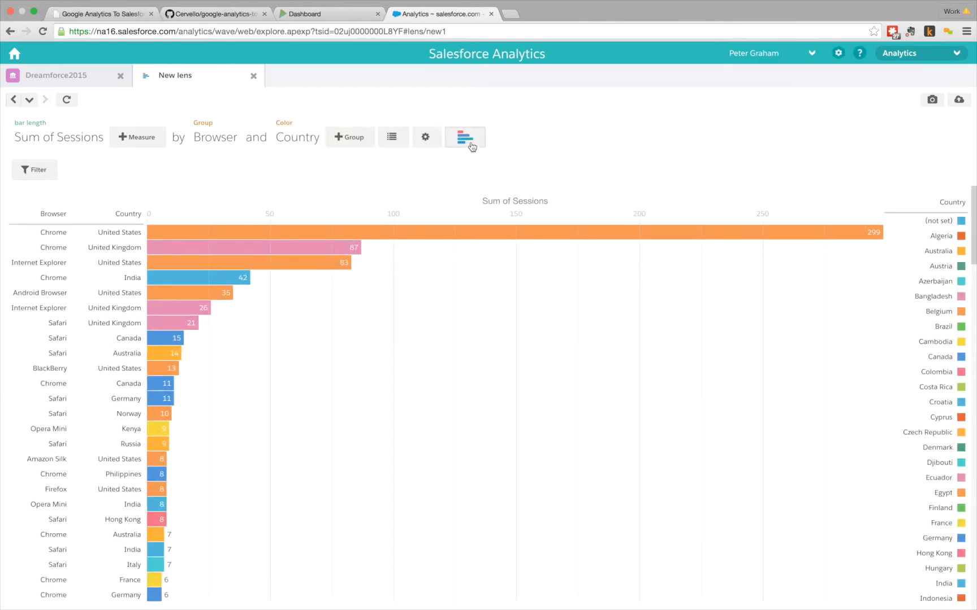
Step: Change the chart to Stacked Bar of sessions by Browser and Country, then switch to Evernote's demo script
{"action": "left_click", "coordinate": [472, 147]}
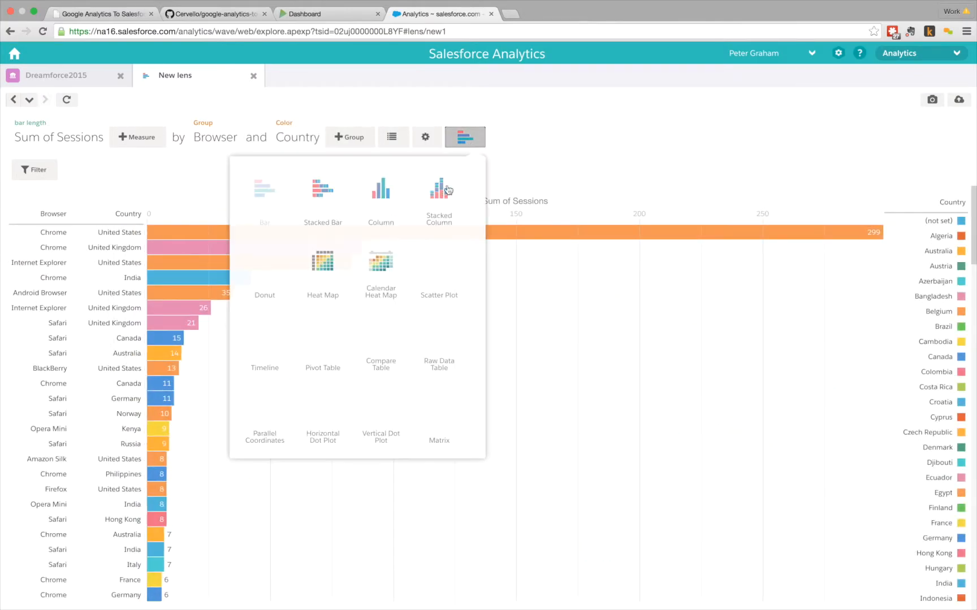
{"action": "left_click", "coordinate": [327, 194]}
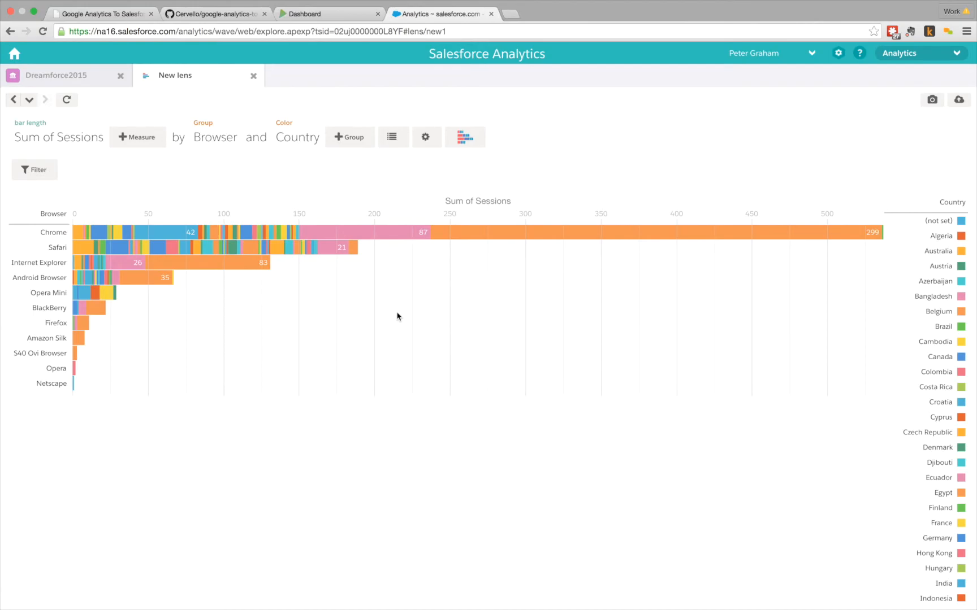
{"action": "key", "text": "super+Tab"}
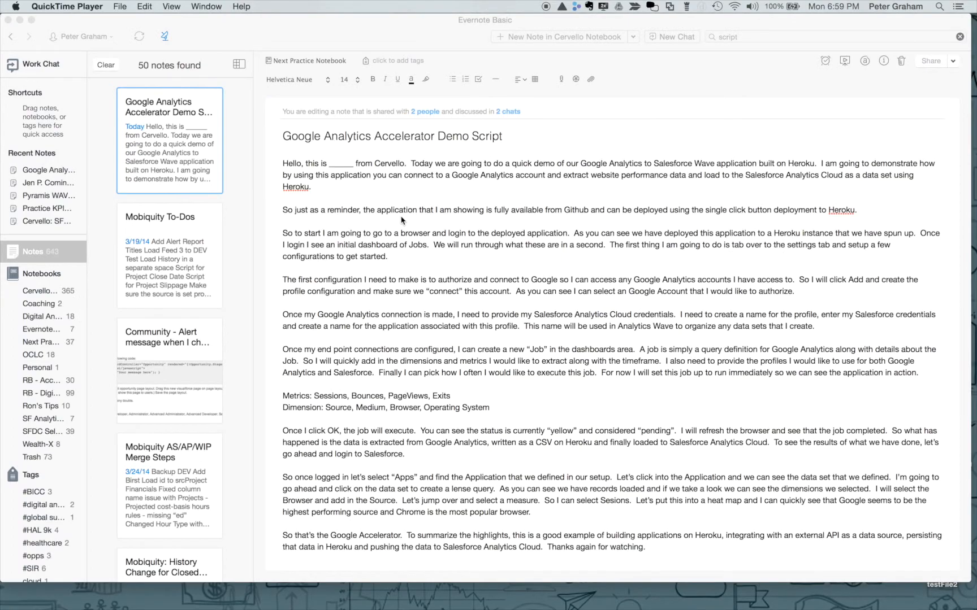